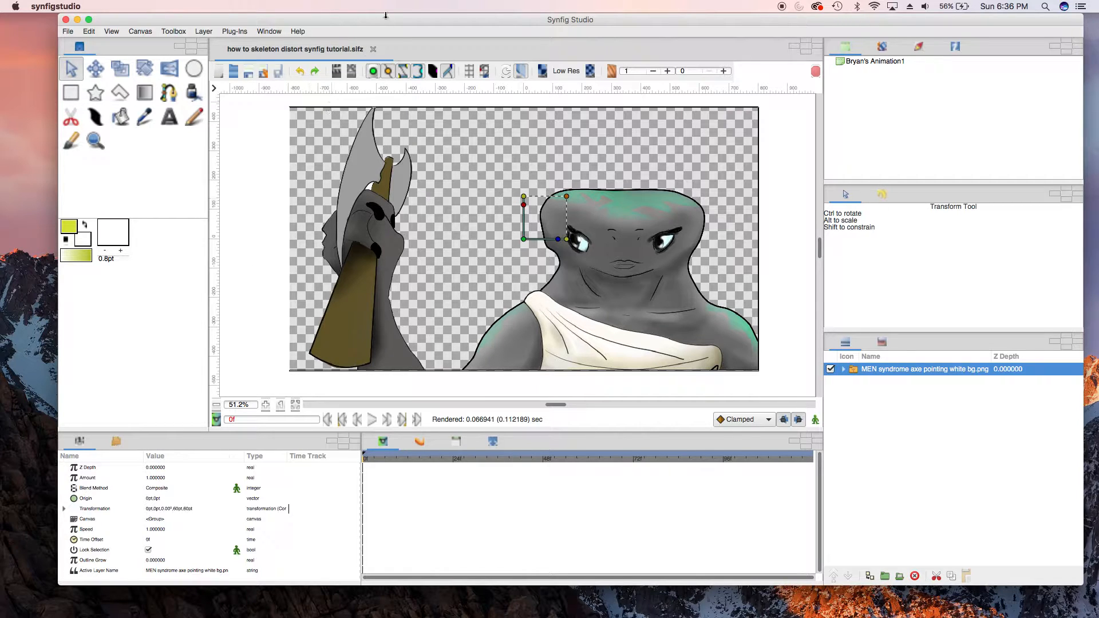
left_click_drag(385, 22, 367, 22)
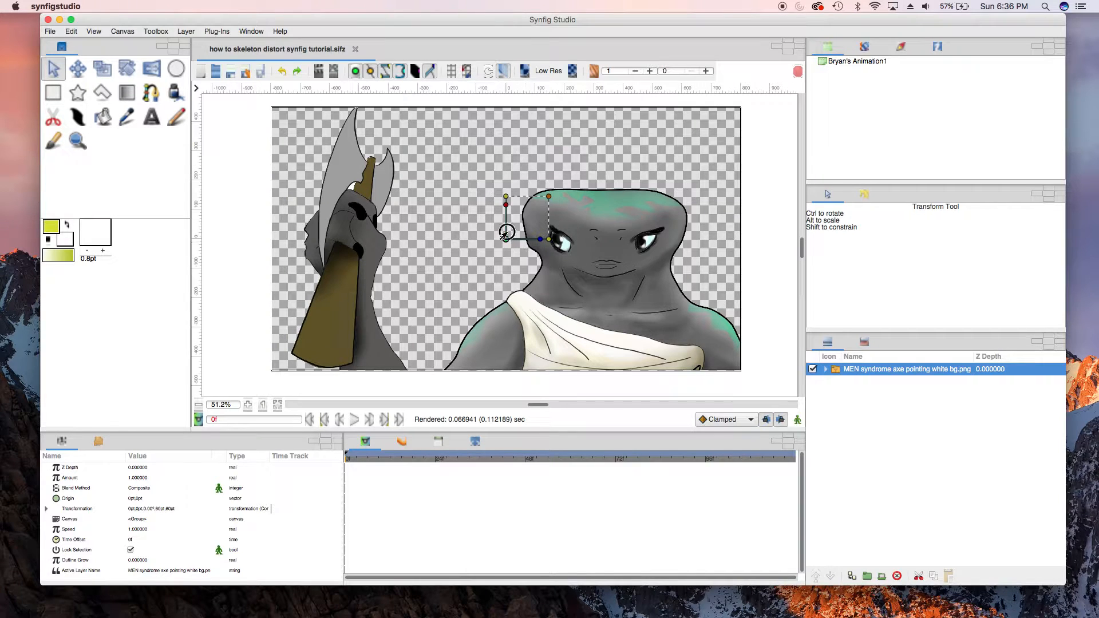
left_click_drag(506, 239, 530, 211)
key("ctrl+z")
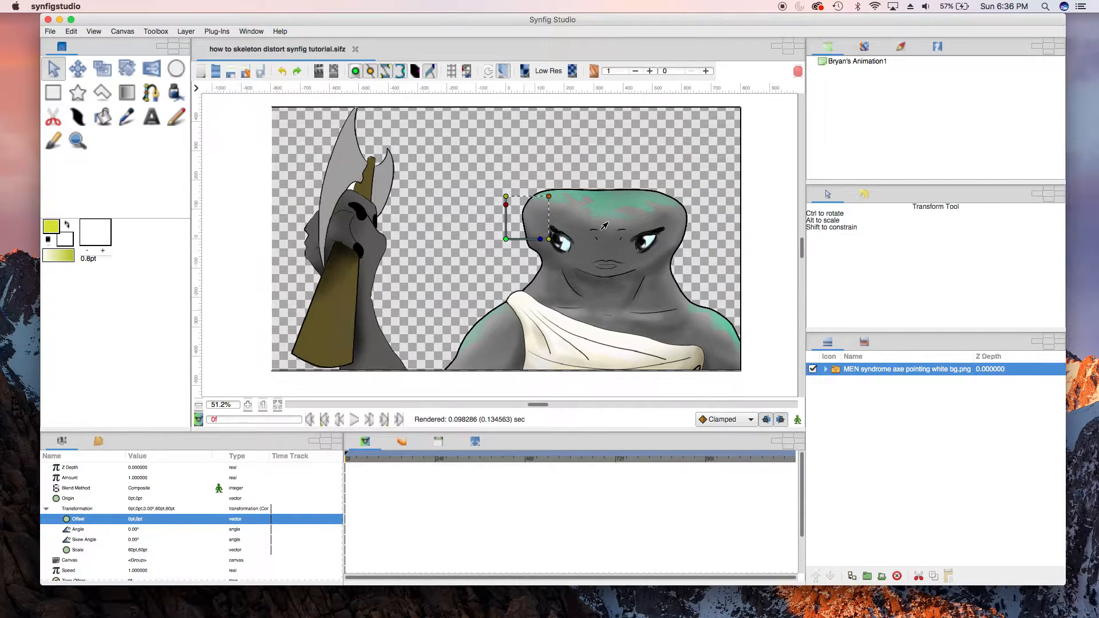
- Add a Skeleton Deformation distortion layer above the MEN syndrome axe pointing white bg.png image layer
right_click(836, 373)
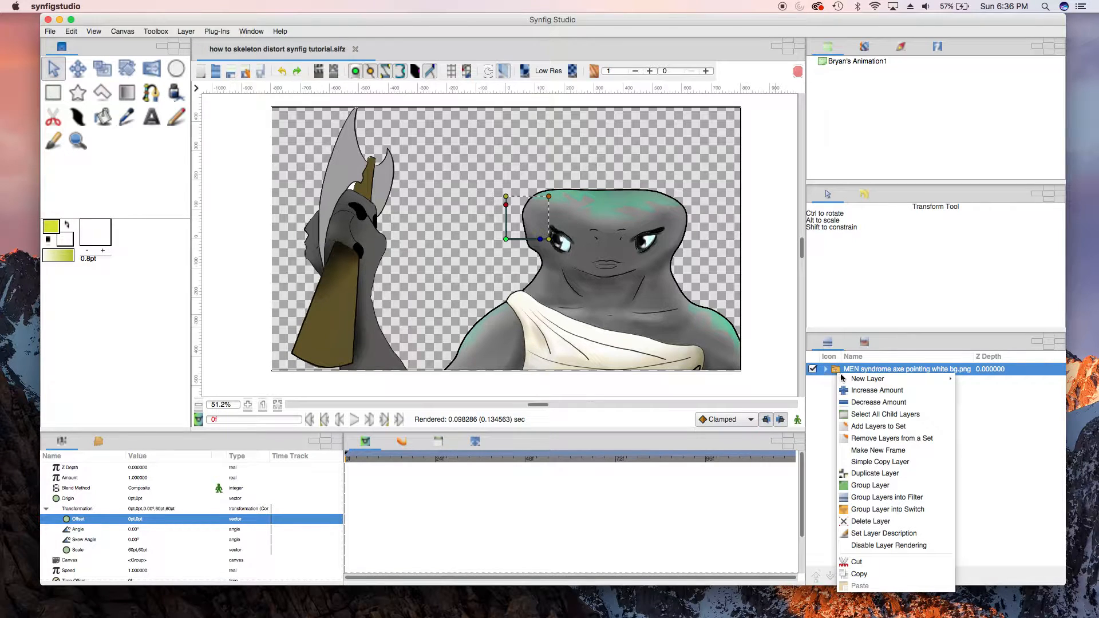
mouse_move(844, 379)
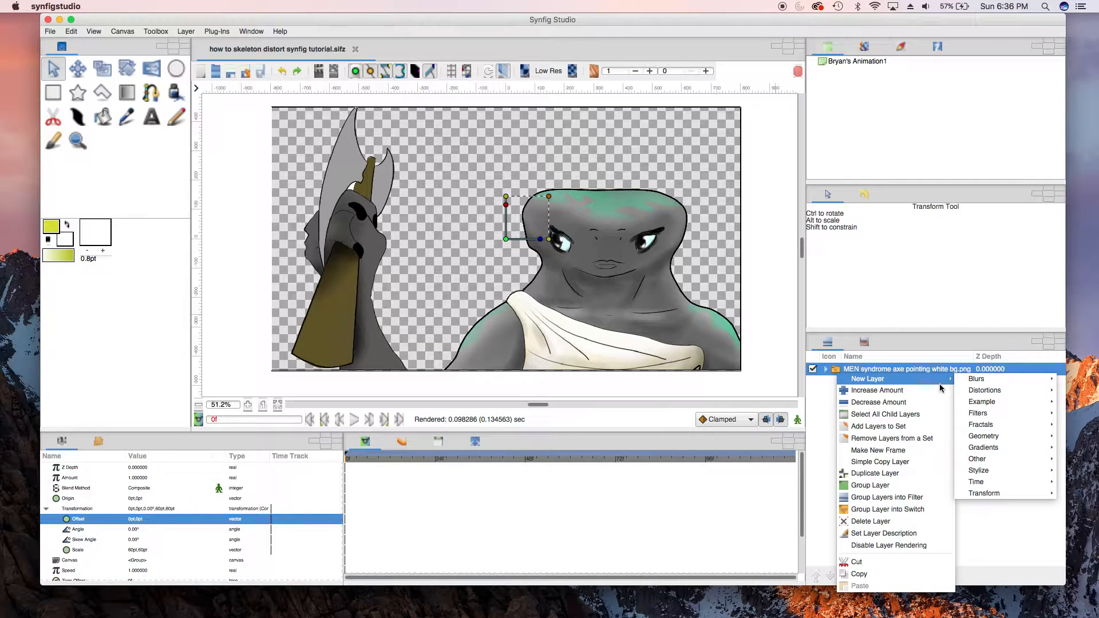
mouse_move(973, 391)
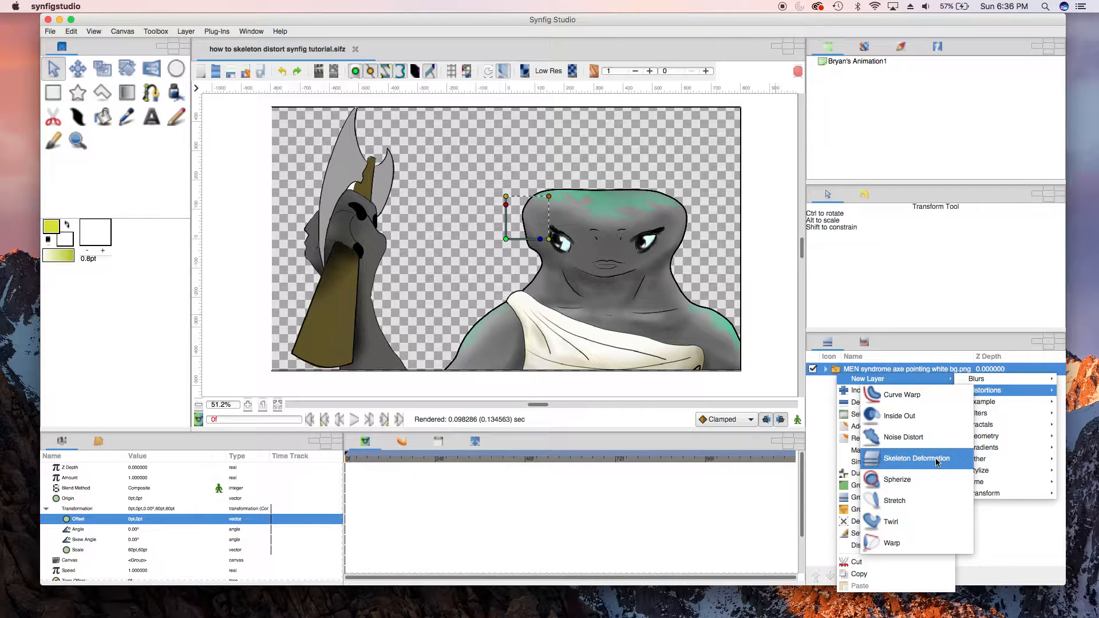
left_click(937, 461)
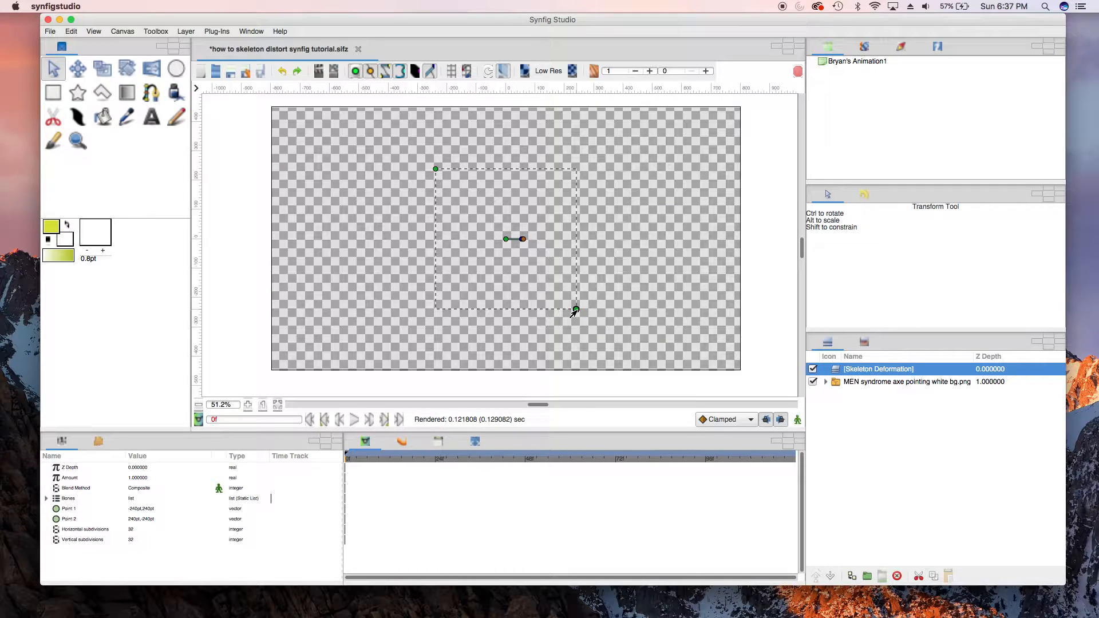
- Hide the Skeleton Deformation layer and stretch its boundary around the whole image, from about (-1013, 571) pt to (864, -493) pt
left_click(814, 369)
left_click_drag(575, 310, 760, 383)
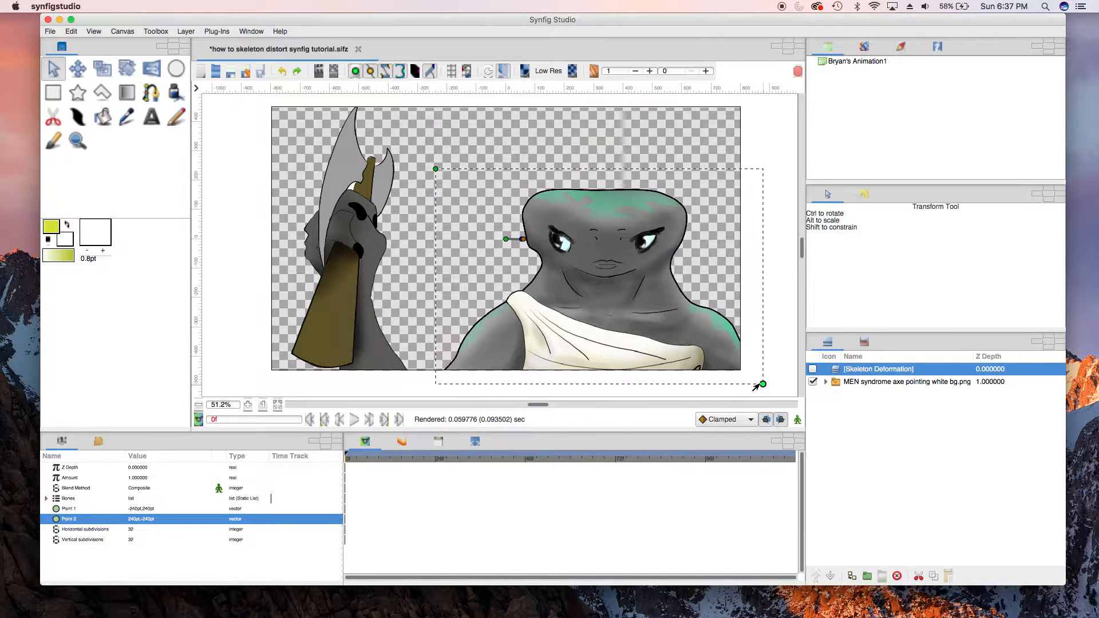
left_click_drag(427, 174, 210, 63)
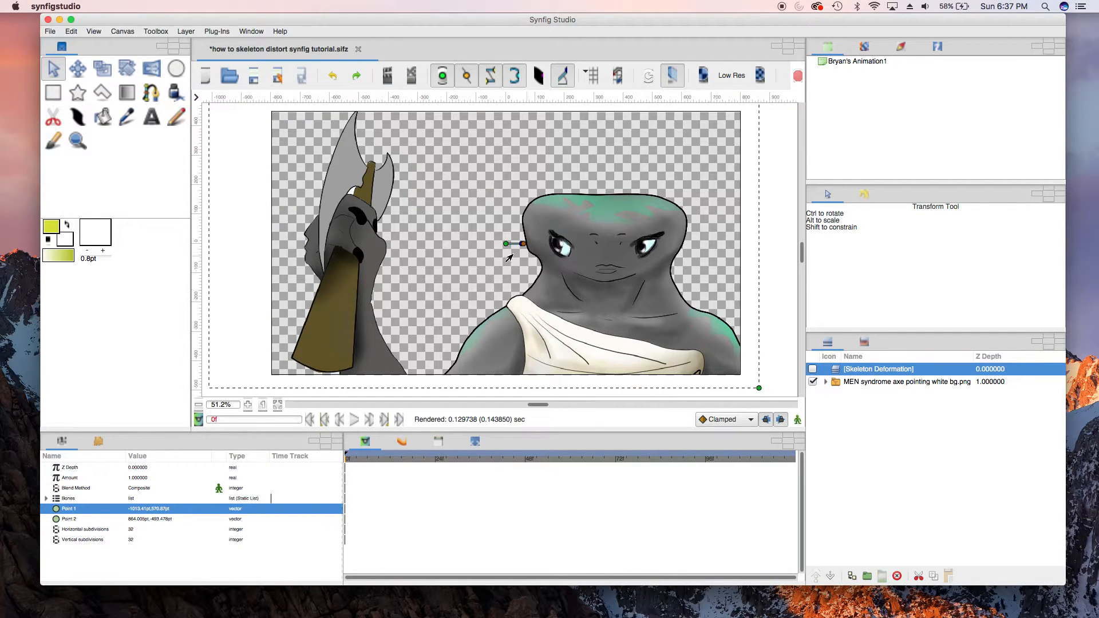
- Place the root bone's origin just below the middle of the torso and extend its tip up to the chest
left_click_drag(503, 247, 616, 385)
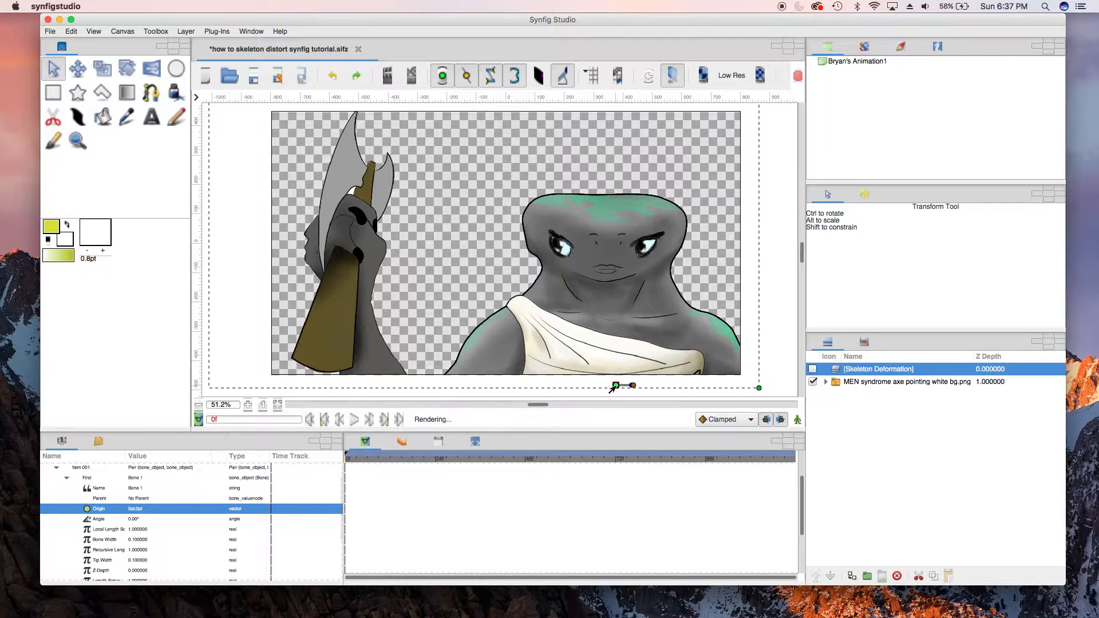
left_click(633, 387)
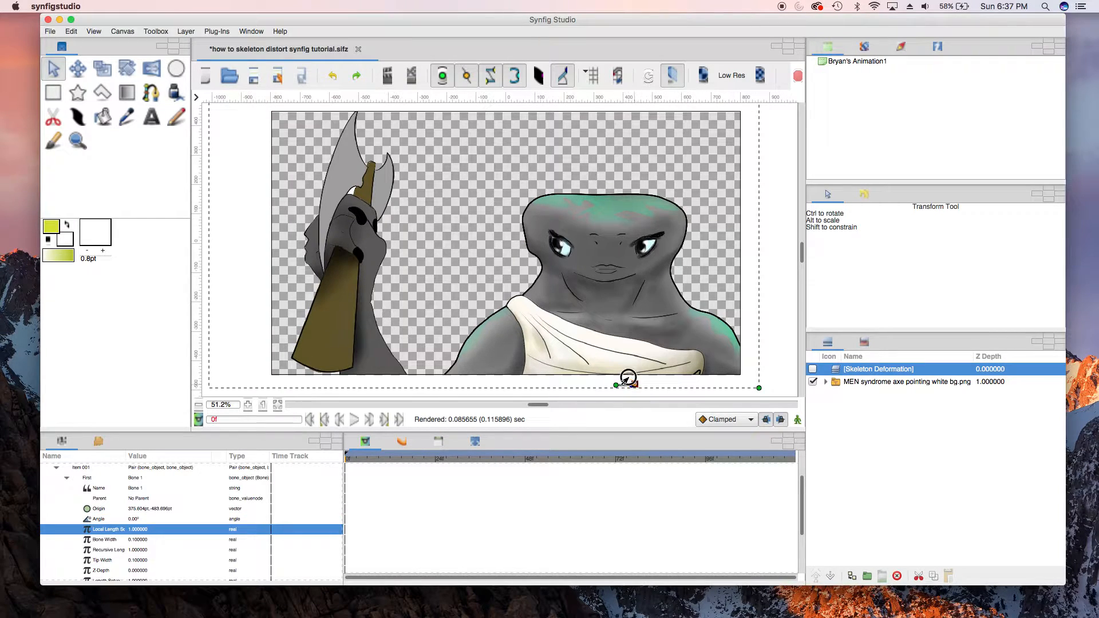
left_click_drag(616, 355, 611, 343)
- Create a child bone on the root bone and extend it from the chest up to between the creature's eyes
right_click(612, 343)
left_click(659, 366)
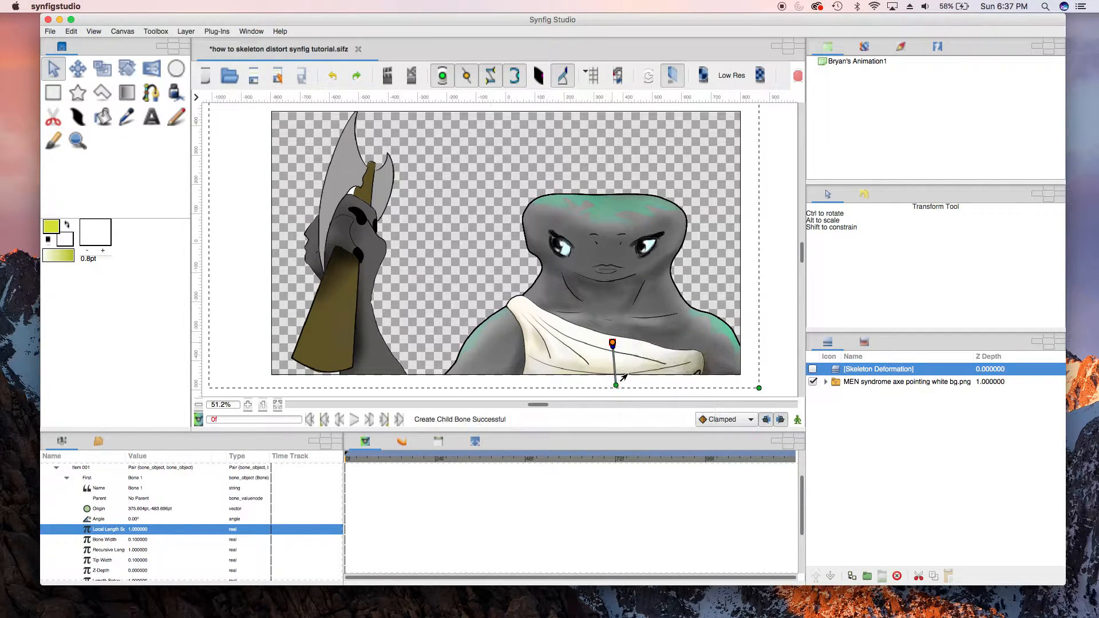
left_click(612, 337)
left_click_drag(612, 336, 611, 243)
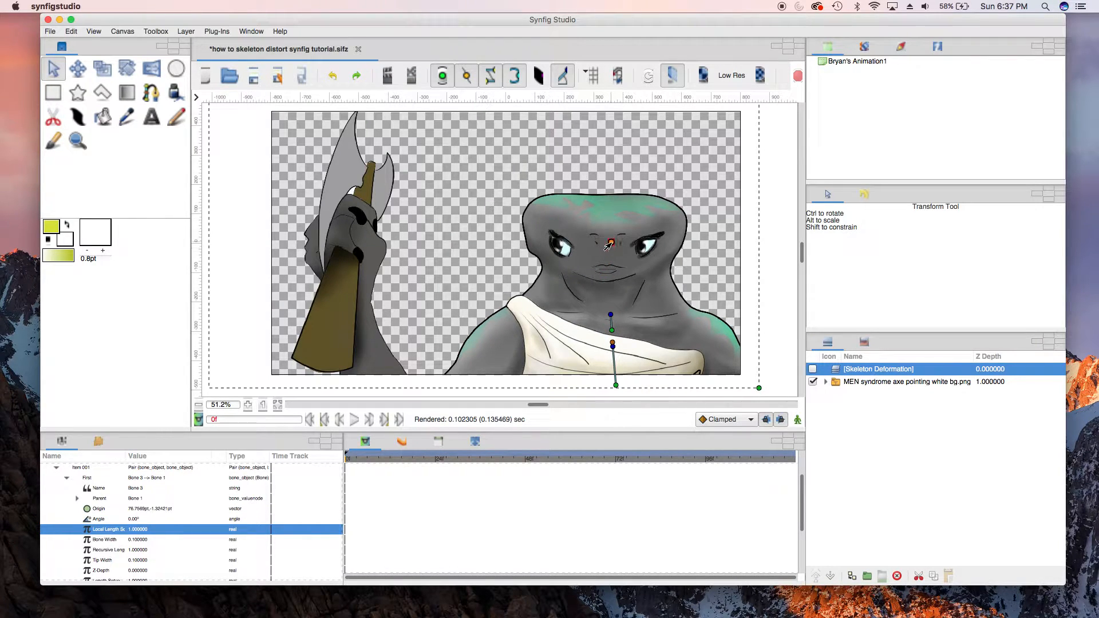
left_click_drag(611, 242, 607, 238)
- Create a child bone on the neck bone and extend it from the forehead to the left side of the head
right_click(604, 240)
left_click(599, 242)
right_click(604, 242)
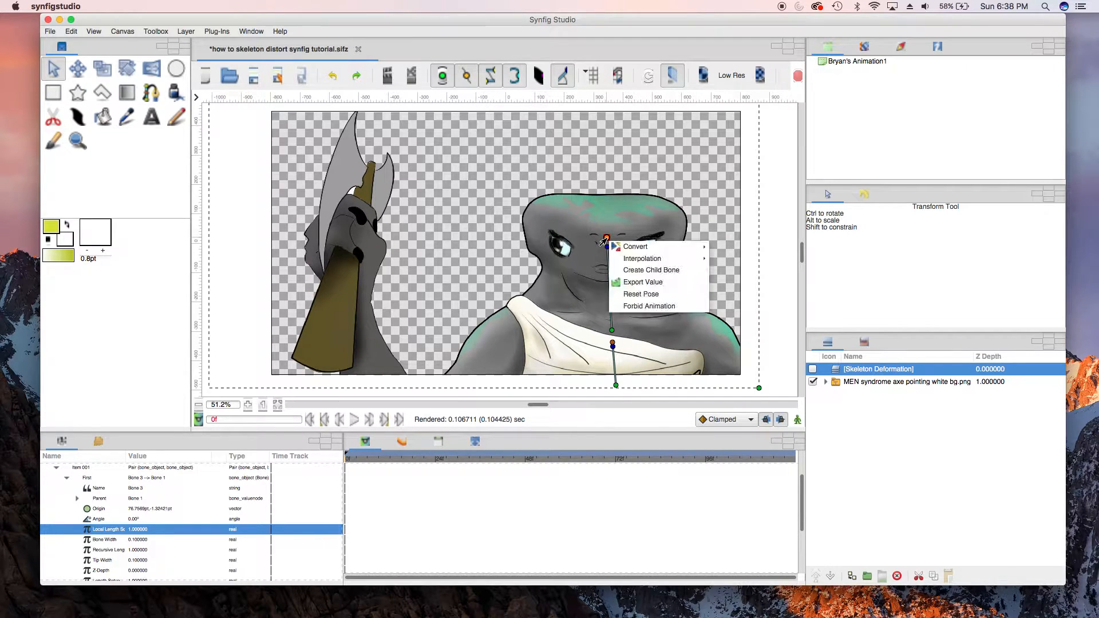
mouse_move(624, 249)
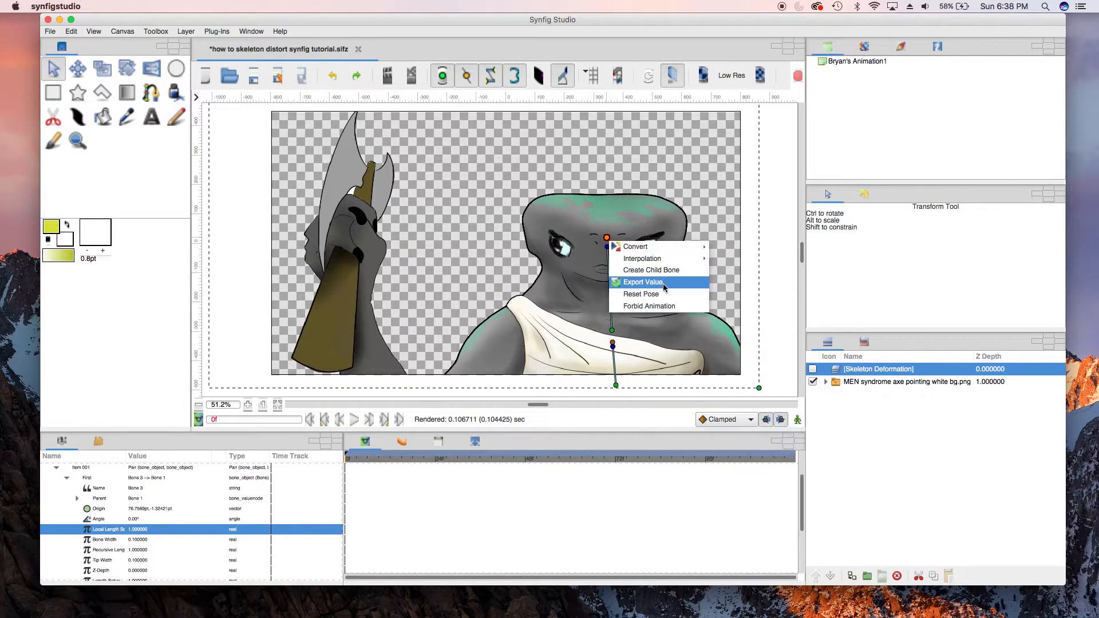
left_click(636, 270)
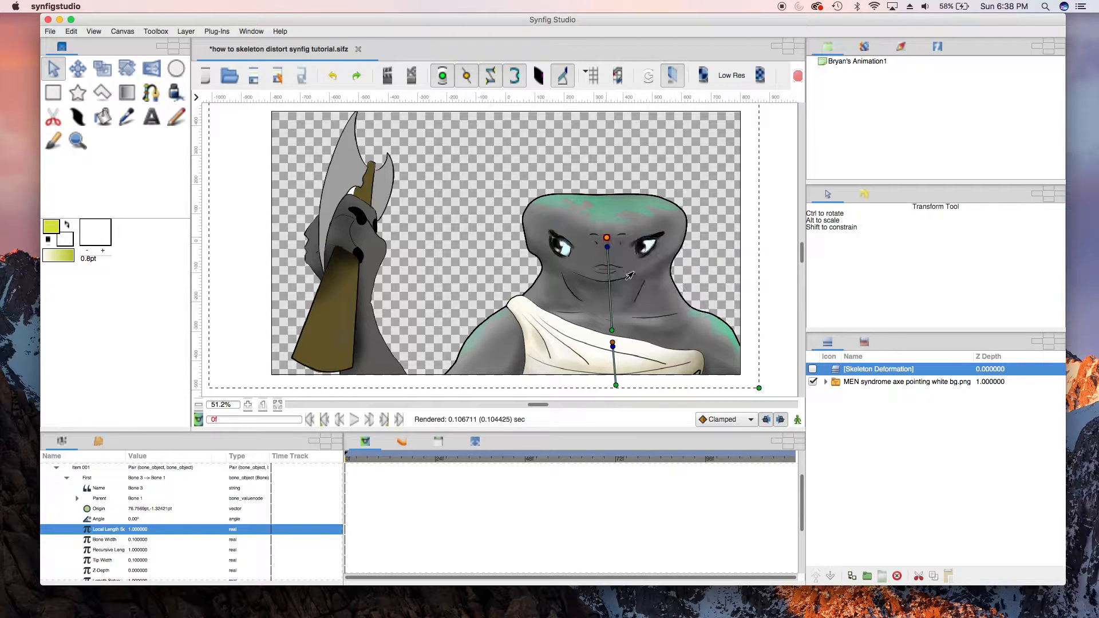
left_click_drag(606, 211, 537, 227)
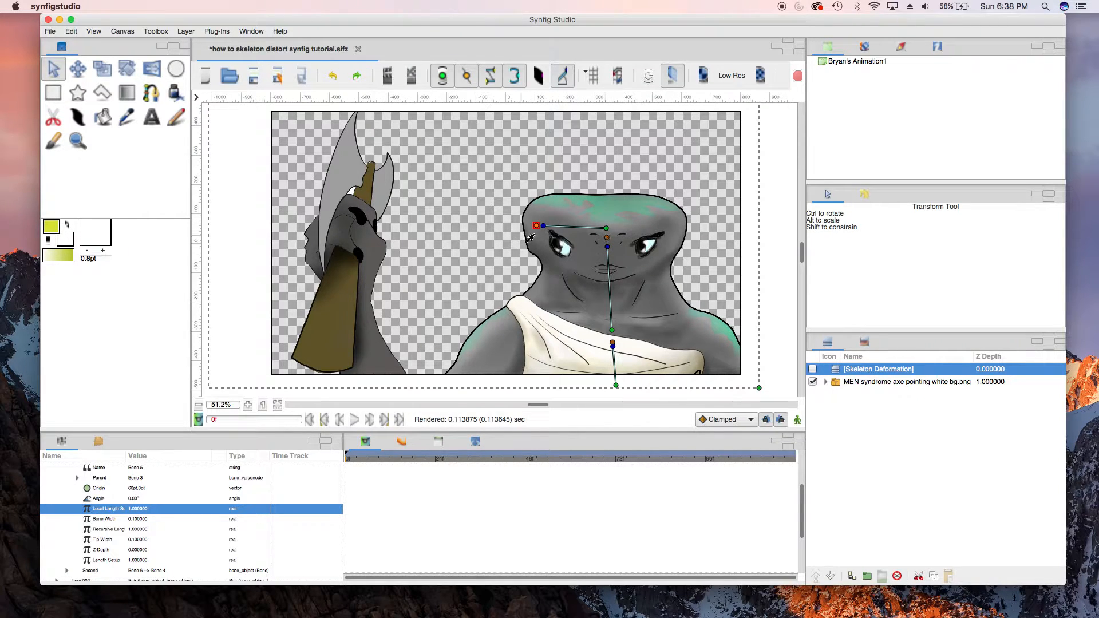
- Create a second child bone on the neck bone and extend it to the right side of the head
right_click(603, 242)
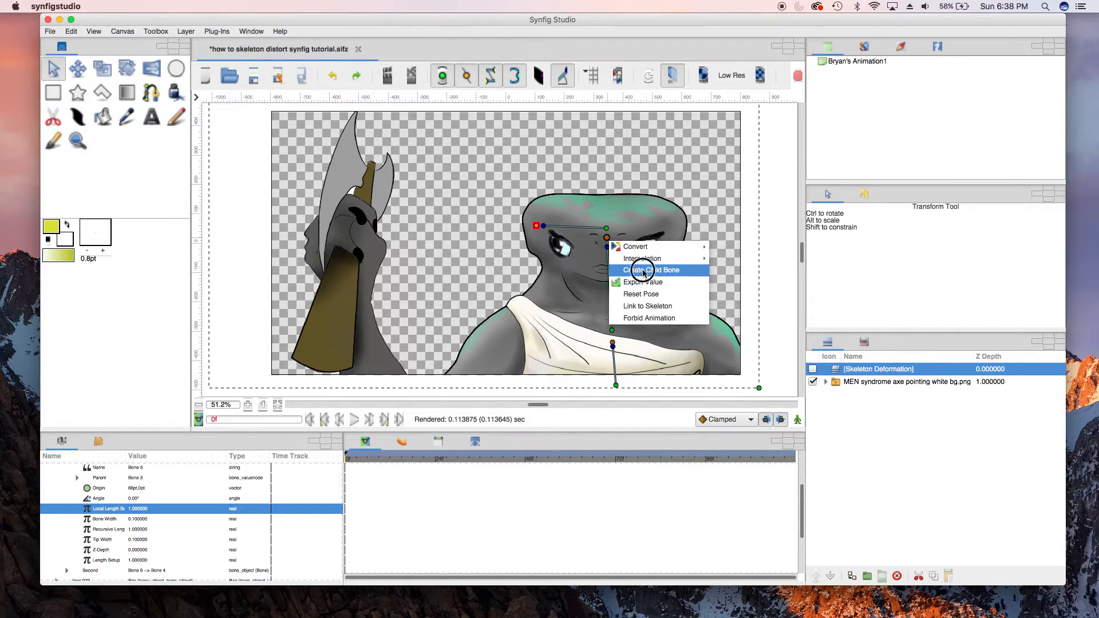
left_click(647, 265)
left_click_drag(604, 212, 677, 221)
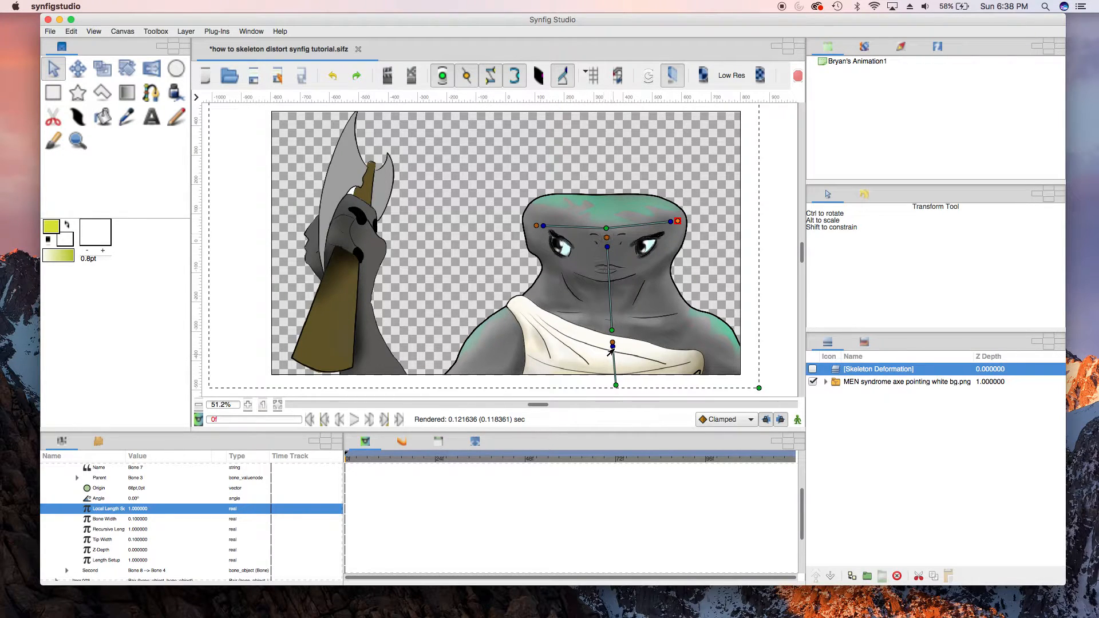
- Create a child of the root bone reaching the left shoulder, and a child of that bone running down the upper arm past the image edge
right_click(612, 346)
left_click(630, 381)
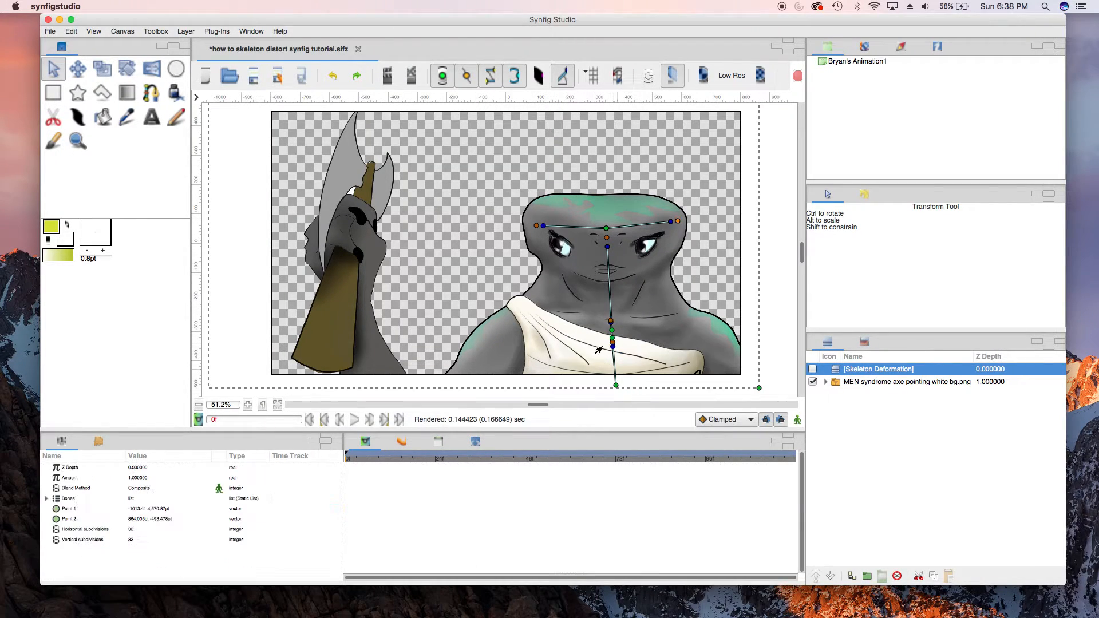
left_click_drag(609, 323, 429, 400)
right_click(500, 337)
left_click(533, 356)
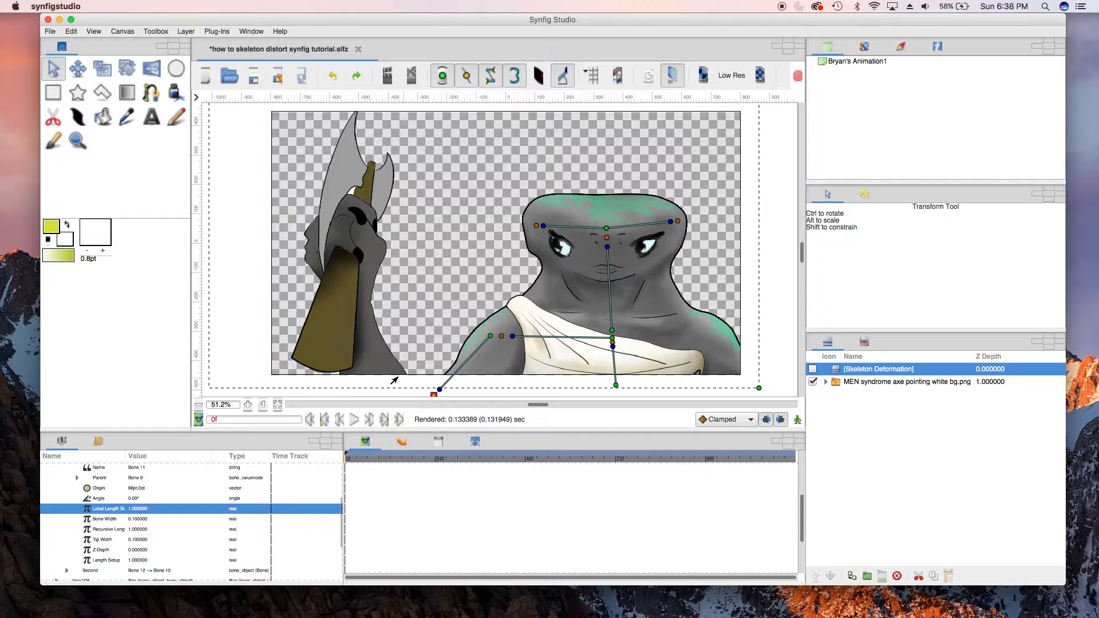
- Create a child bone on the upper-arm bone, with its origin below the raised forearm and its tip in the hand holding the axe
scroll(394, 380, "down", 1)
right_click(430, 389)
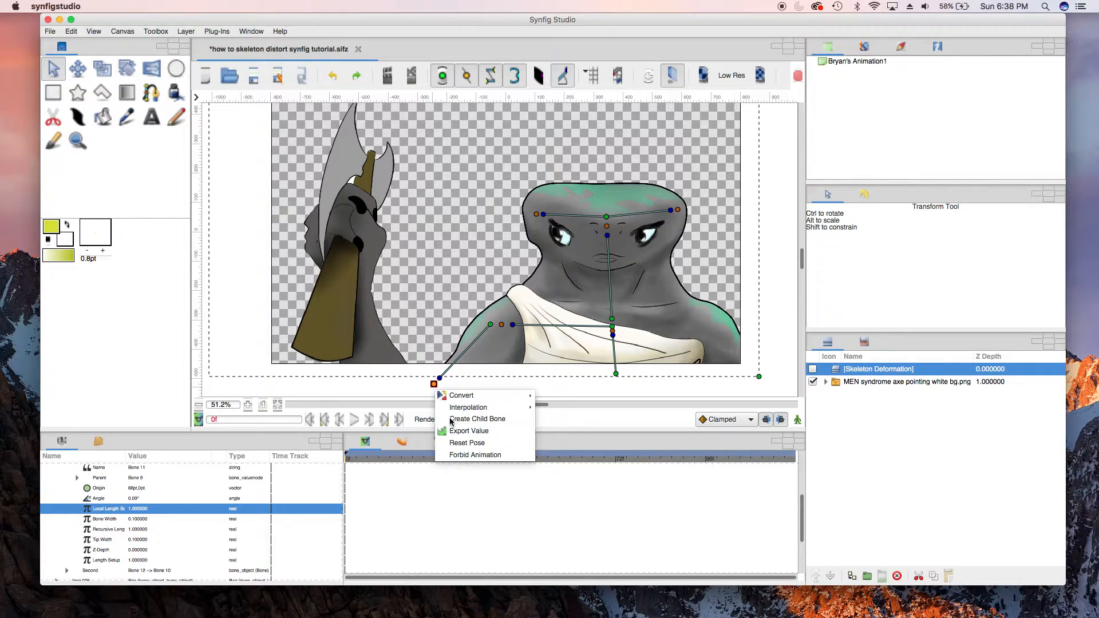
left_click(458, 419)
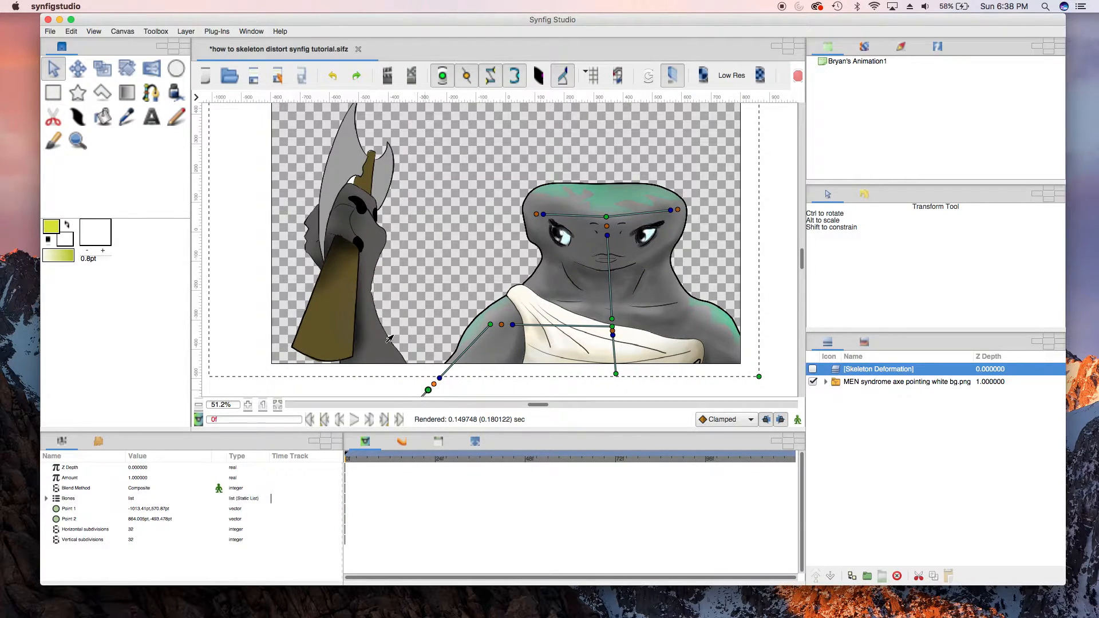
scroll(390, 339, "down", 2)
left_click_drag(417, 345, 338, 164)
left_click_drag(427, 337, 380, 336)
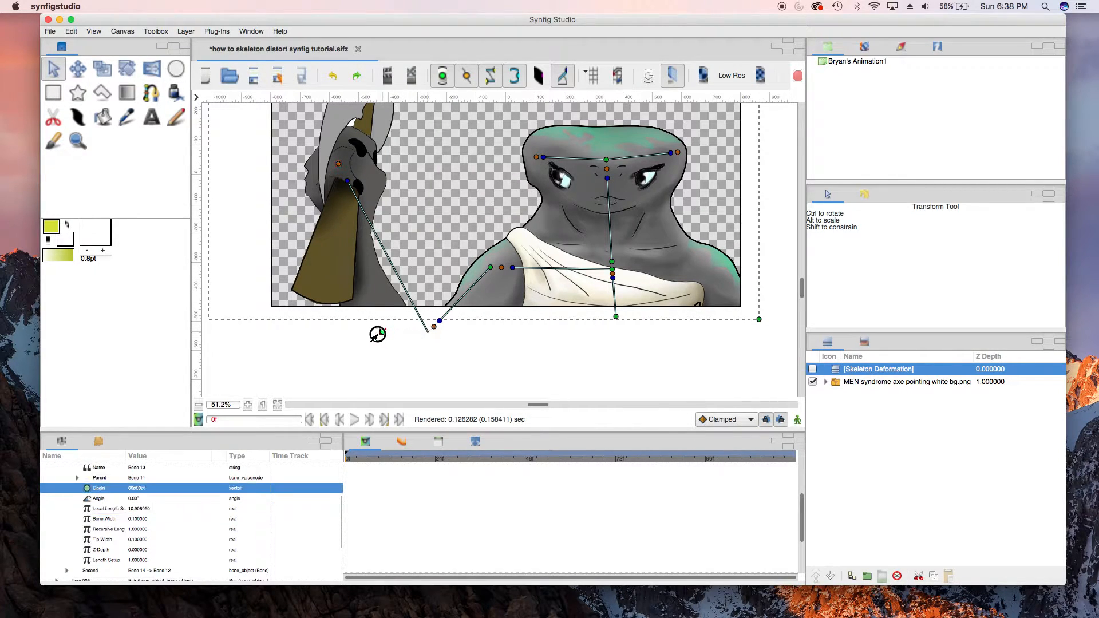
scroll(286, 235, "up", 2)
left_click_drag(285, 235, 348, 223)
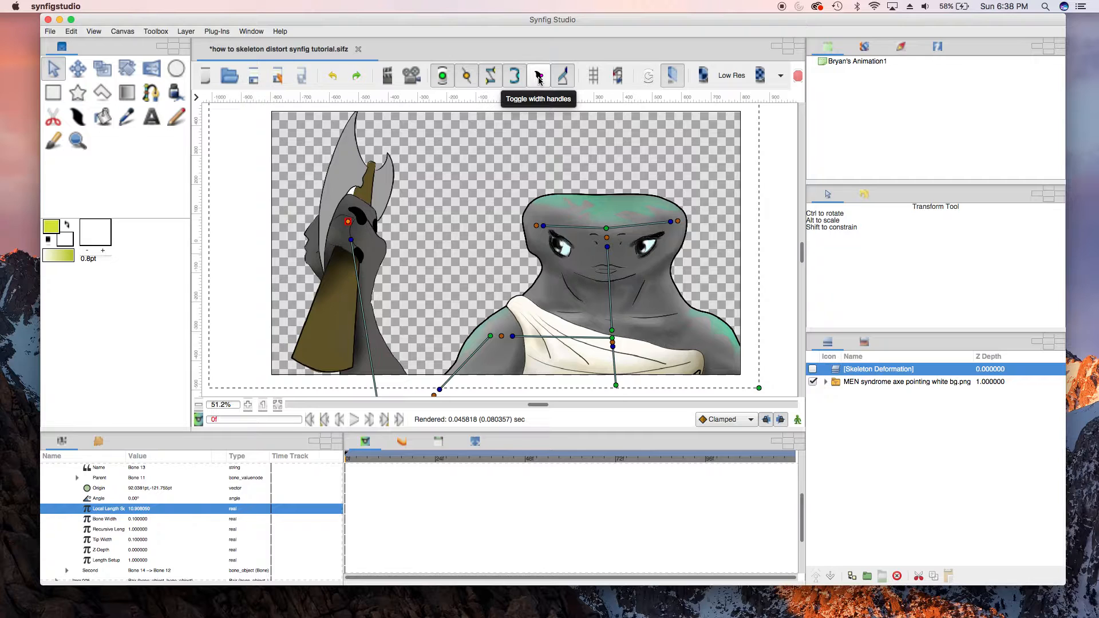
- Show the width handles and enlarge the root bone's base width to about 1389 pt
left_click(539, 75)
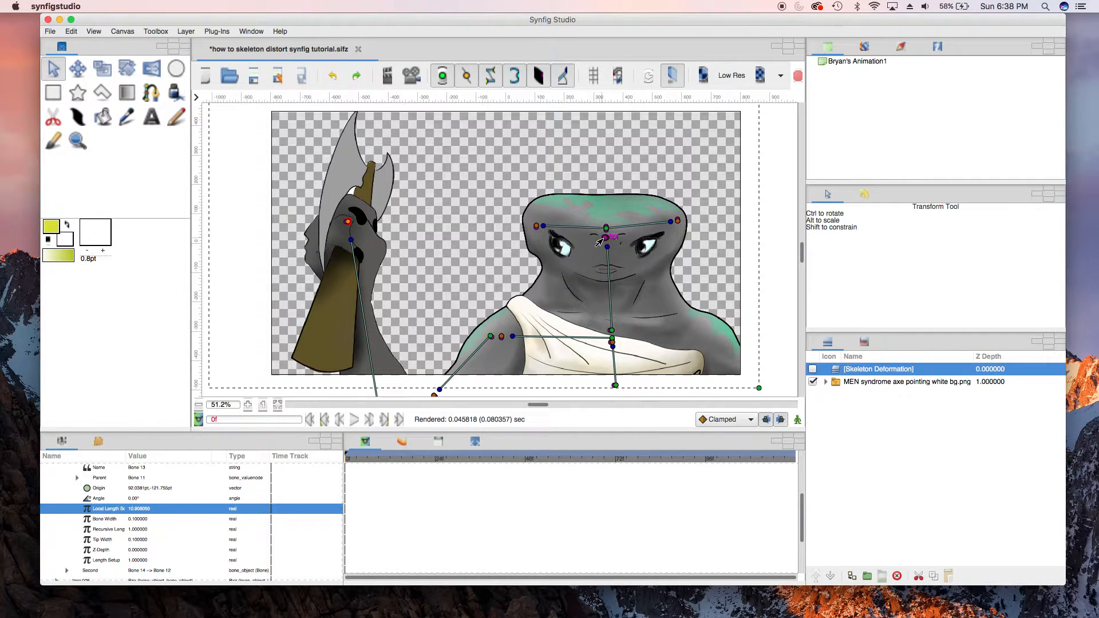
left_click(538, 82)
left_click(537, 82)
scroll(618, 275, "down", 2)
scroll(618, 275, "down", 1)
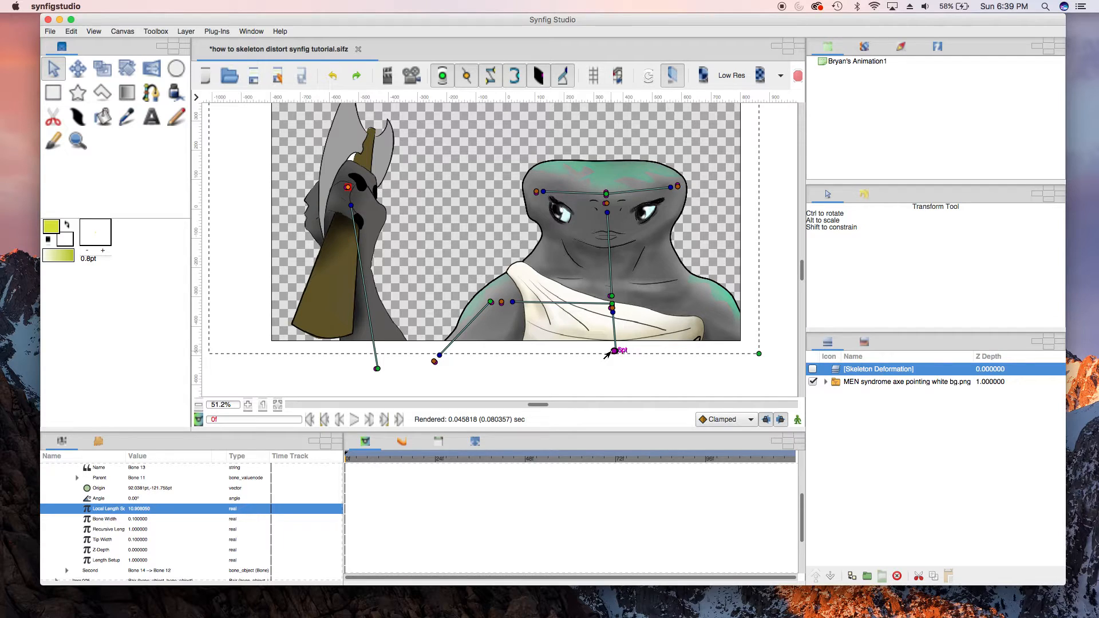
left_click_drag(615, 351, 207, 346)
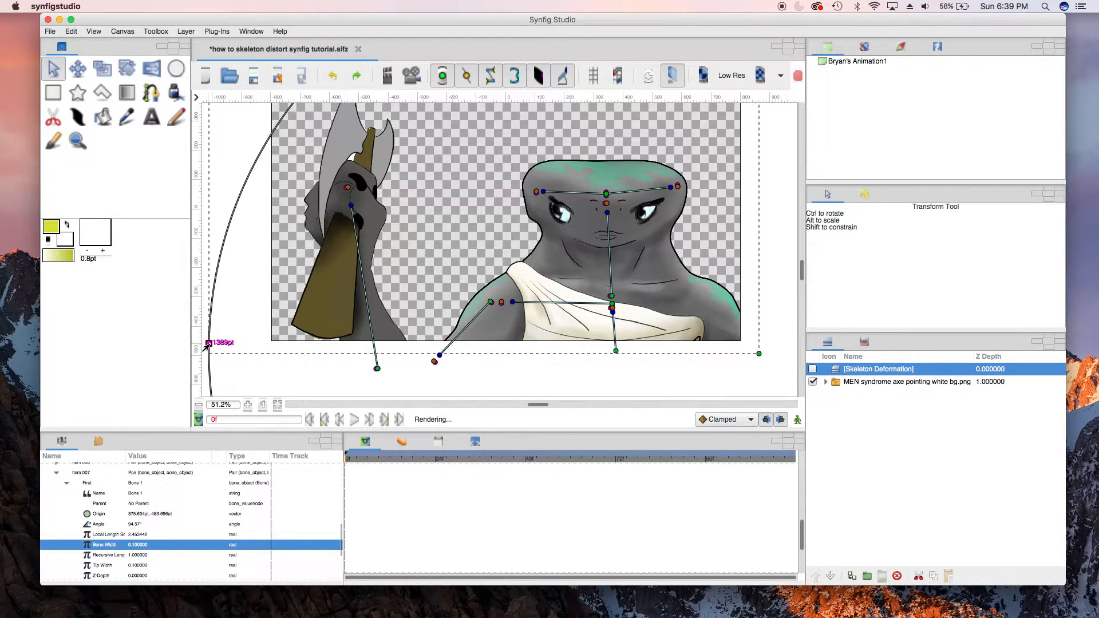
- Enlarge the bone widths at the chest, the face and both sides of the head so their circles cover those areas
left_click_drag(610, 308, 581, 289)
left_click_drag(582, 209, 534, 217)
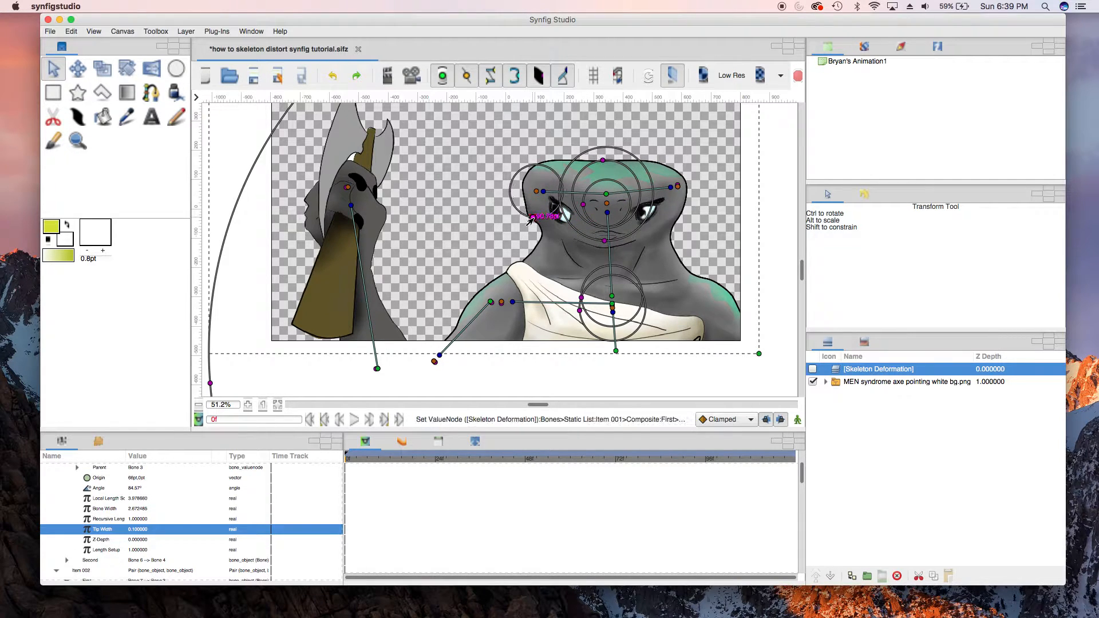
left_click_drag(678, 185, 675, 152)
- Enlarge the bone widths at the shoulder, elbow, forearm and axe hand so their circles cover those areas, and save the file
left_click_drag(498, 307, 502, 334)
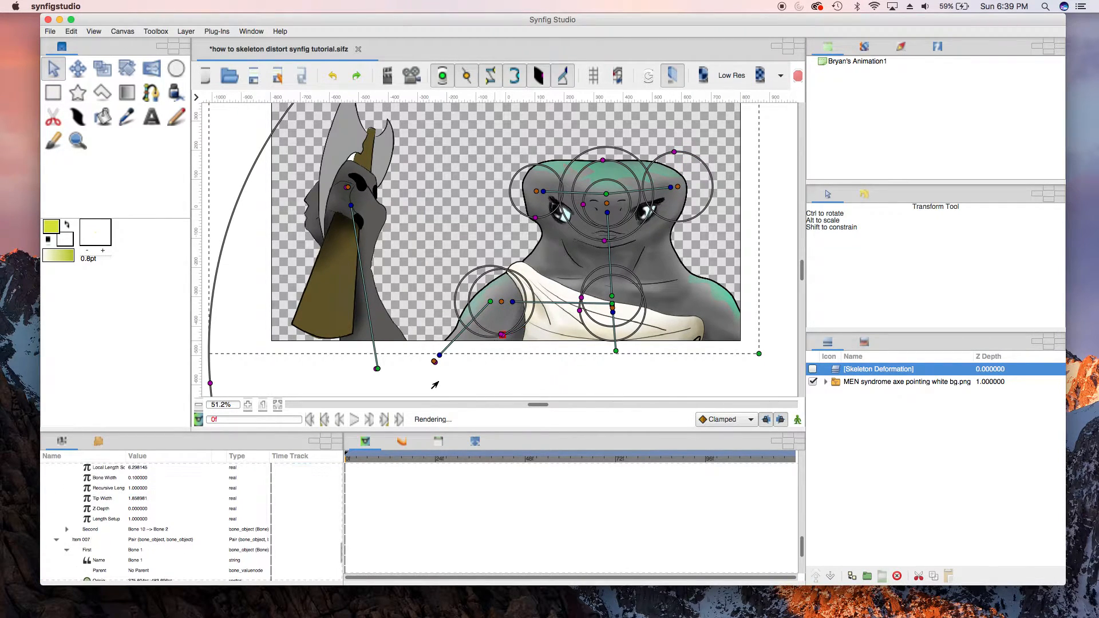
left_click_drag(441, 367, 450, 392)
left_click_drag(372, 370, 316, 391)
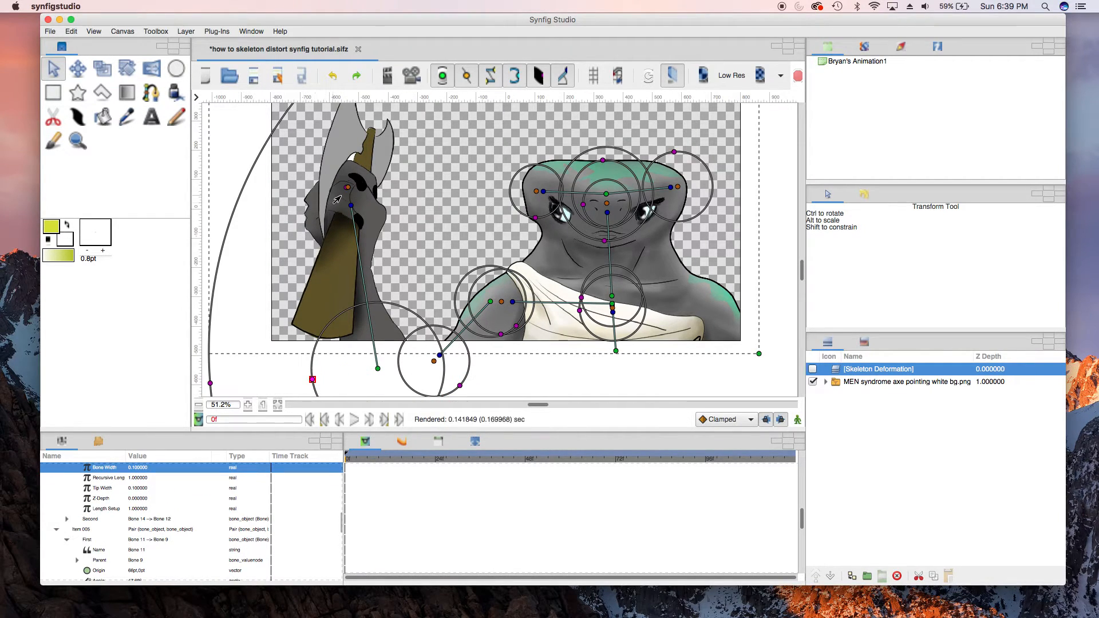
left_click_drag(347, 187, 245, 204)
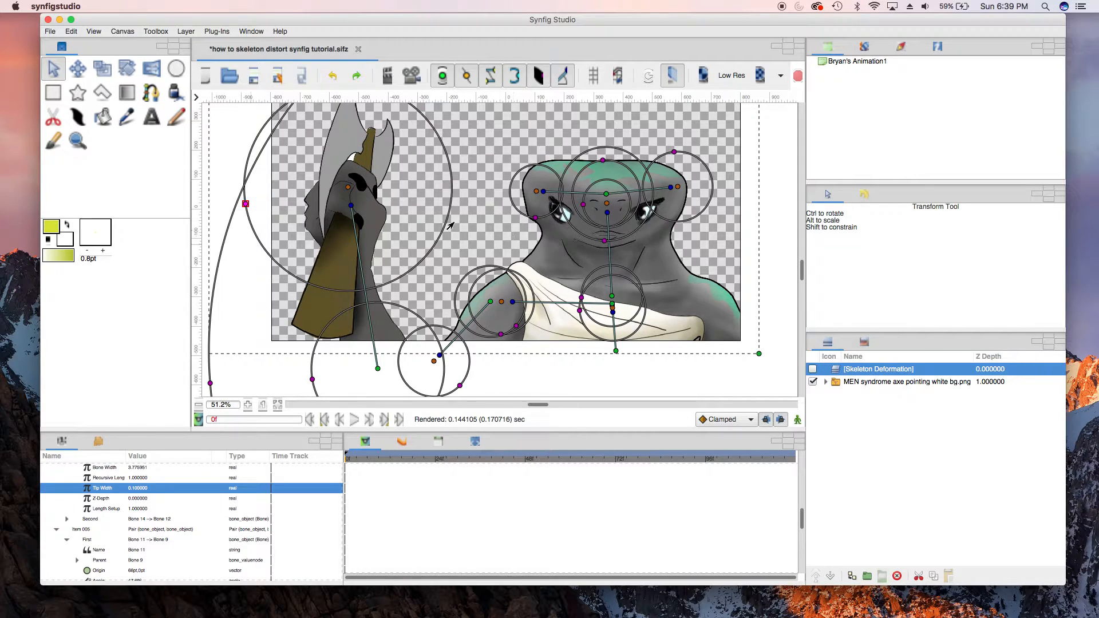
key("ctrl+s")
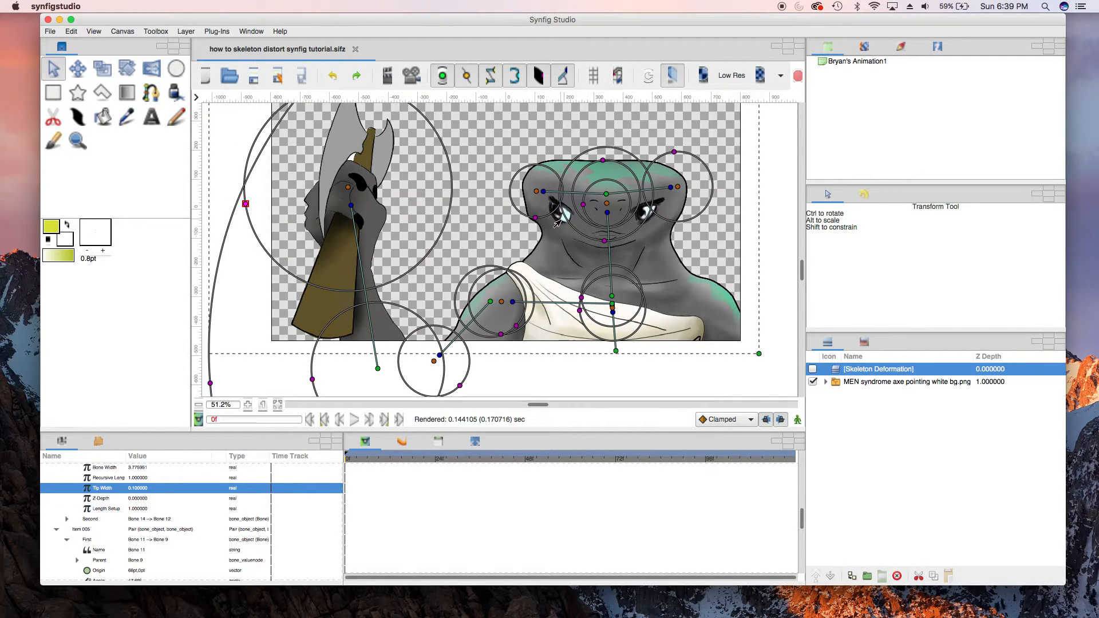
- Turn the Skeleton Deformation layer back on and reset its pose
left_click(814, 370)
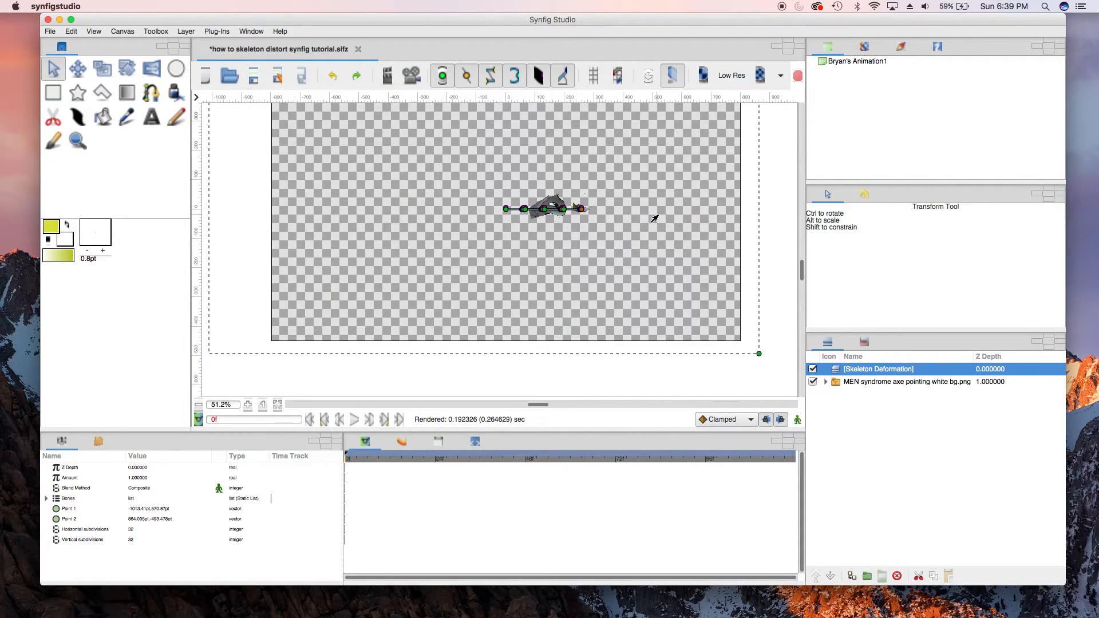
right_click(837, 372)
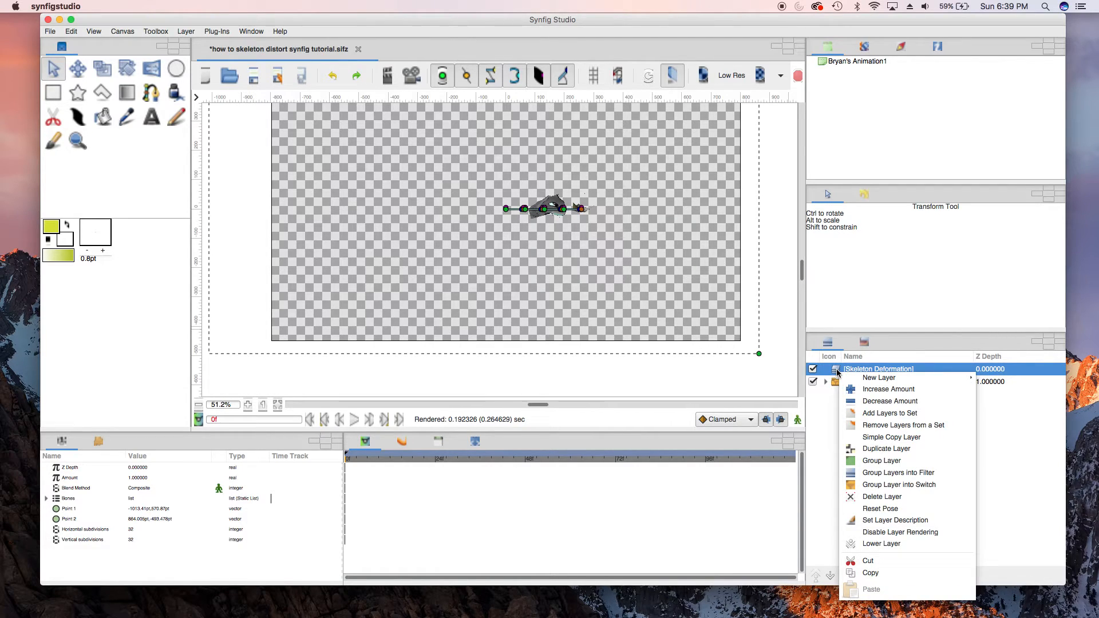
left_click(890, 509)
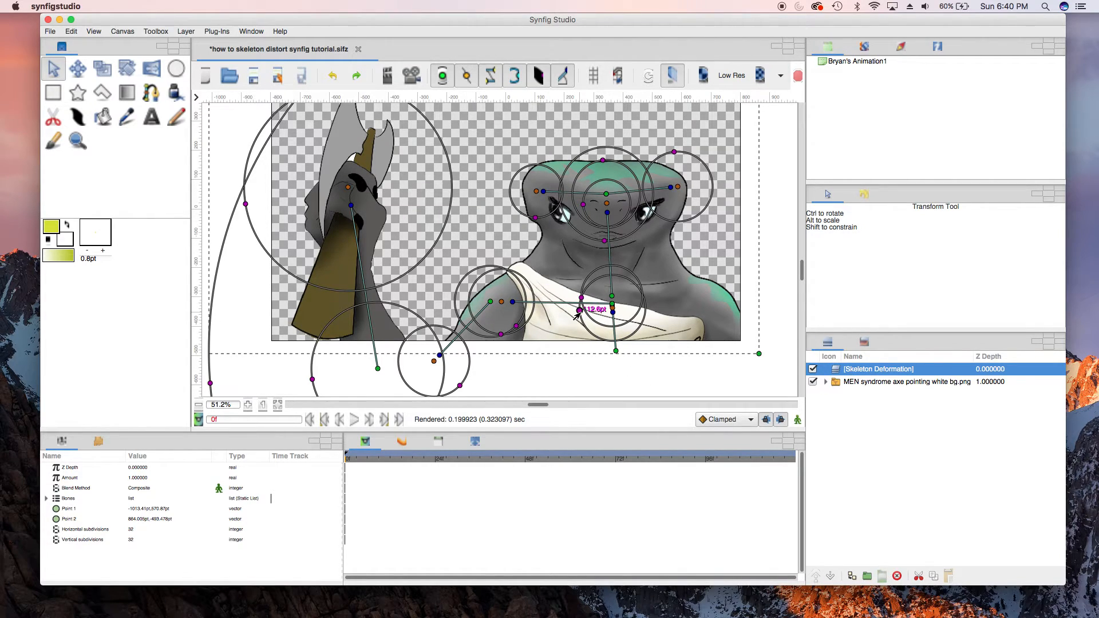
- Reset the Skeleton Deformation layer's pose again and hide the bone width handles on the canvas
scroll(362, 191, "down", 2)
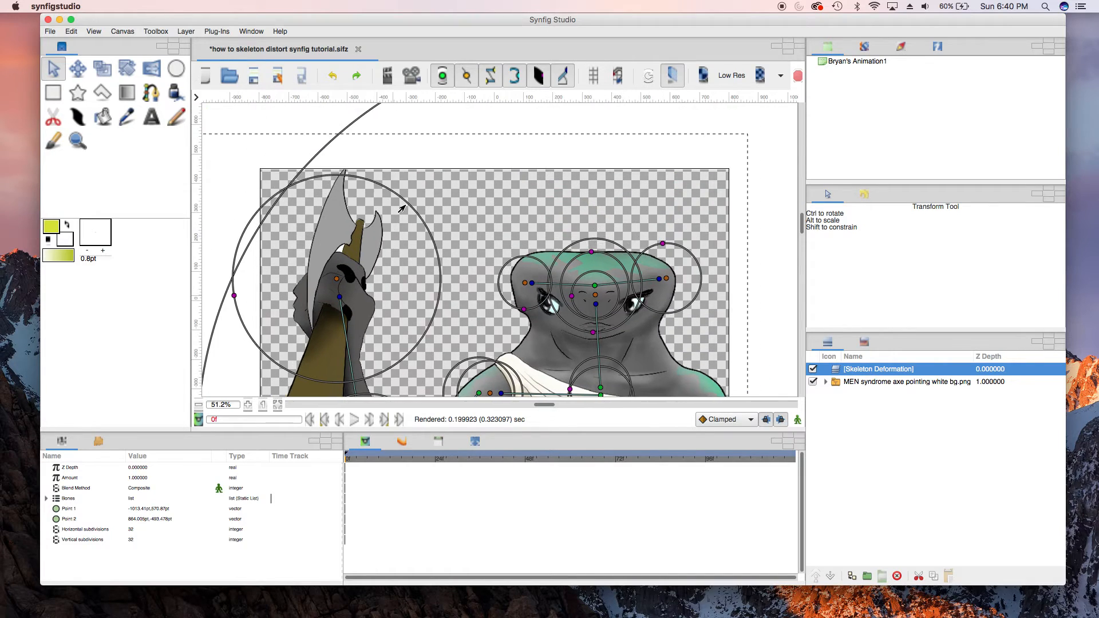
scroll(402, 209, "up", 2)
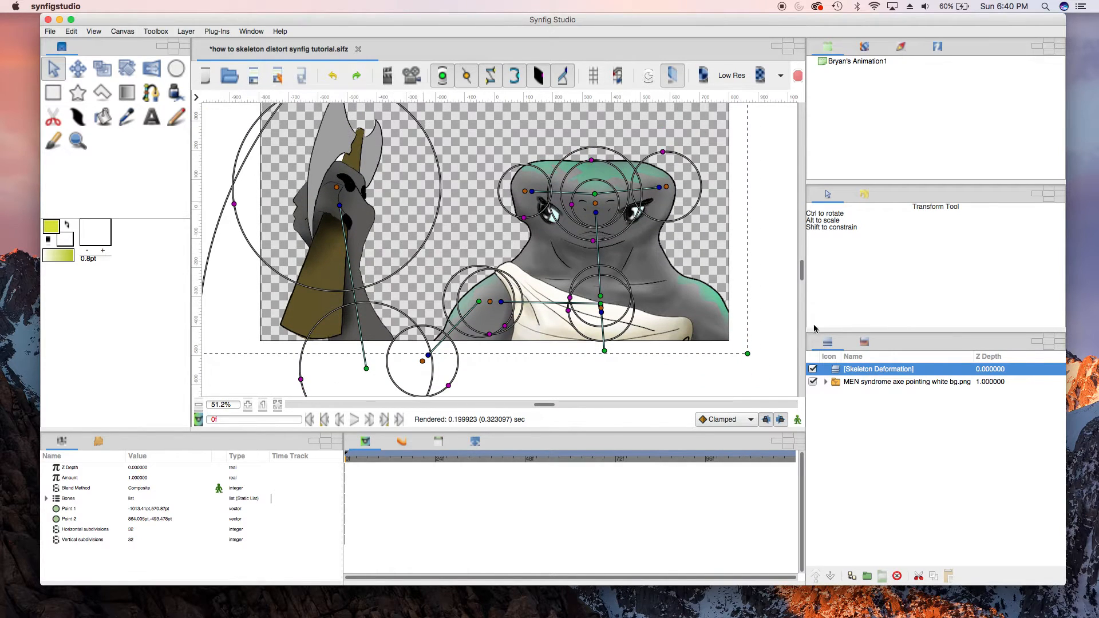
right_click(839, 371)
left_click(828, 464)
left_click(540, 78)
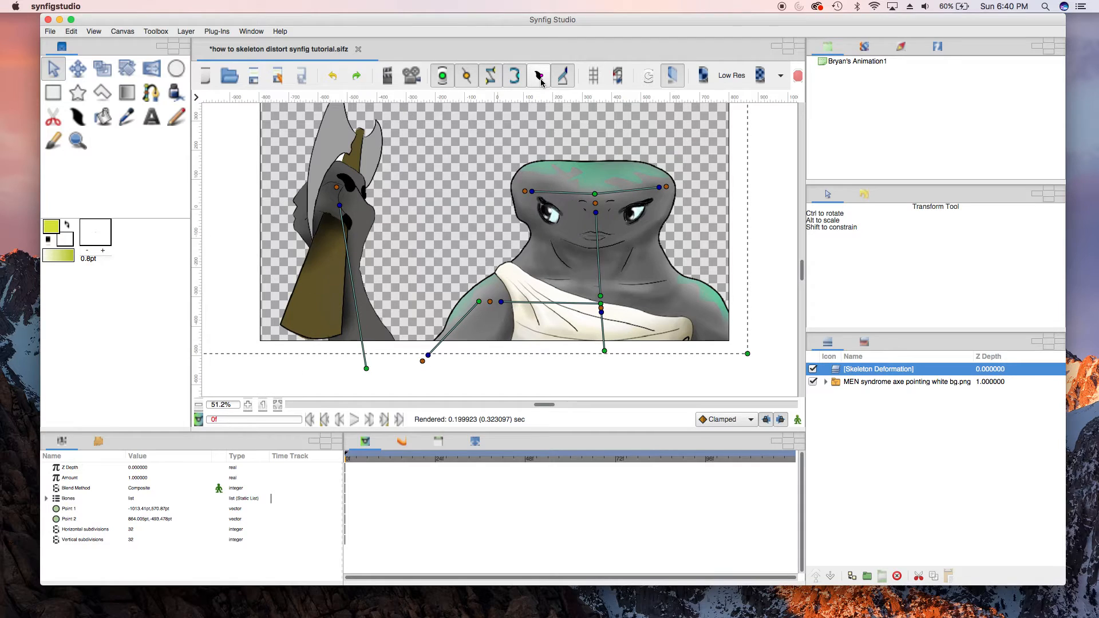
- Try tilting the head bone toward the axe, undo the tilt, and select the handles at the axe side of the head
left_click_drag(595, 214, 585, 215)
key("ctrl+z")
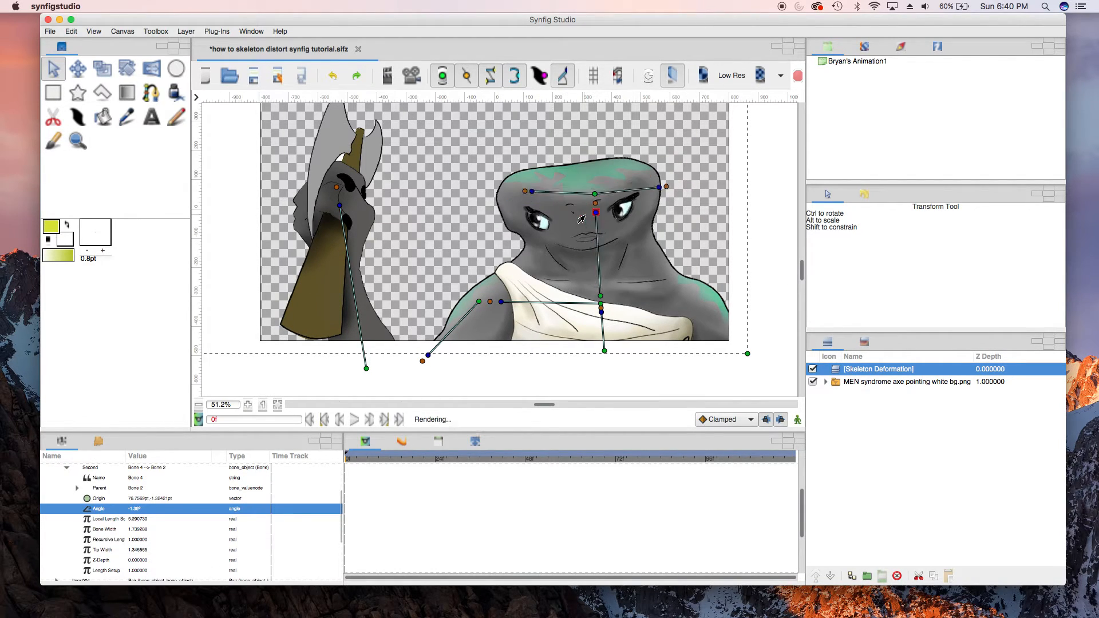
left_click(531, 193)
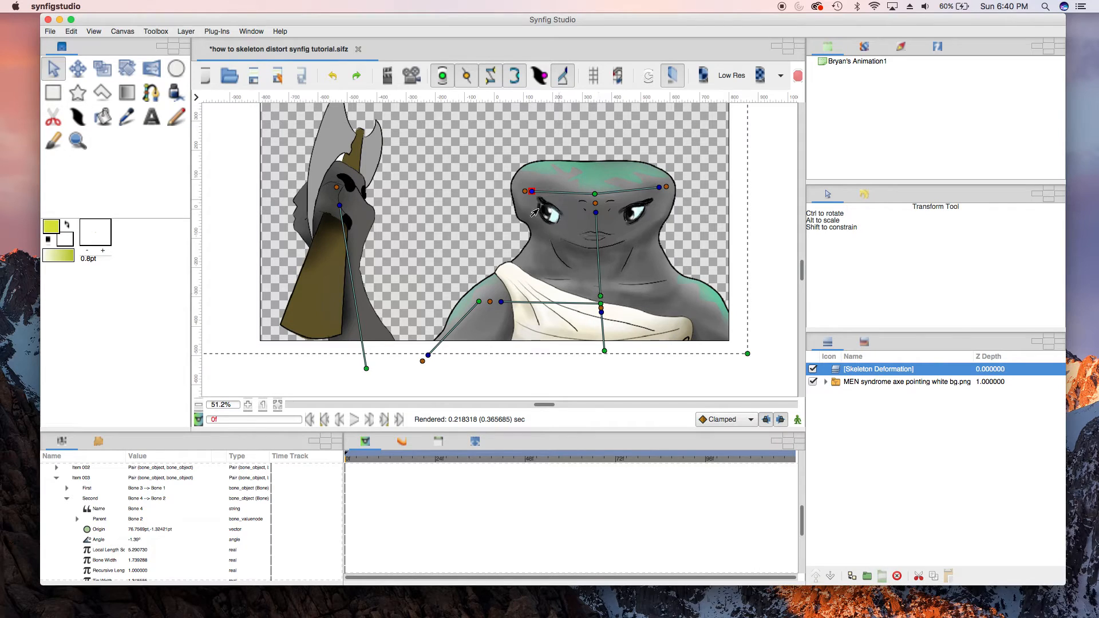
left_click(525, 191)
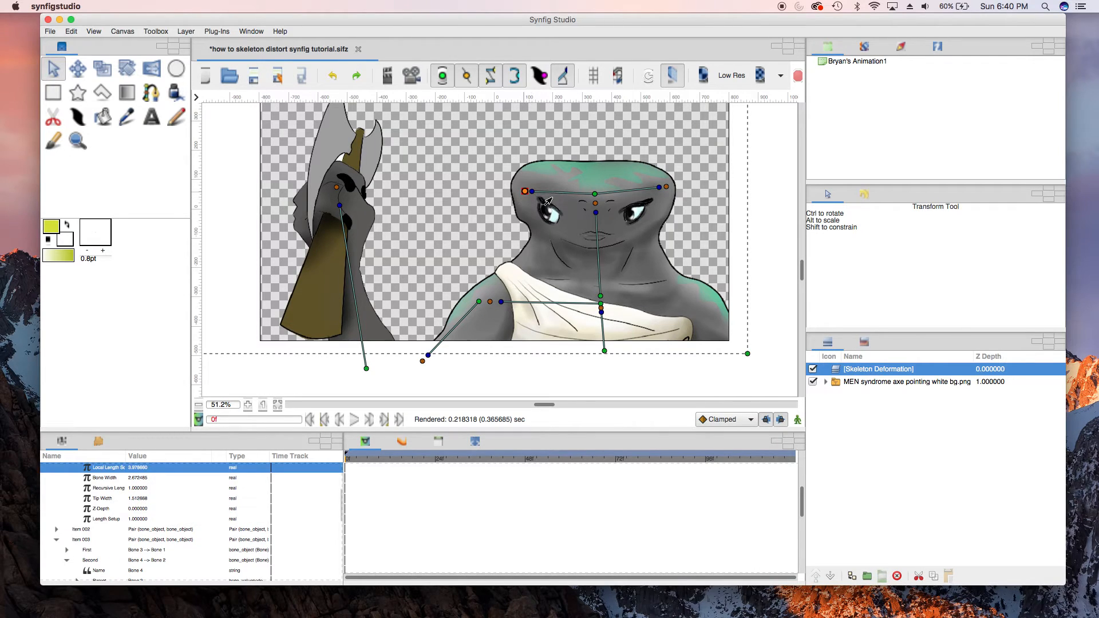
- Try a slight rotation and an upward stretch of the head bone, and undo the stretch
left_click(593, 214)
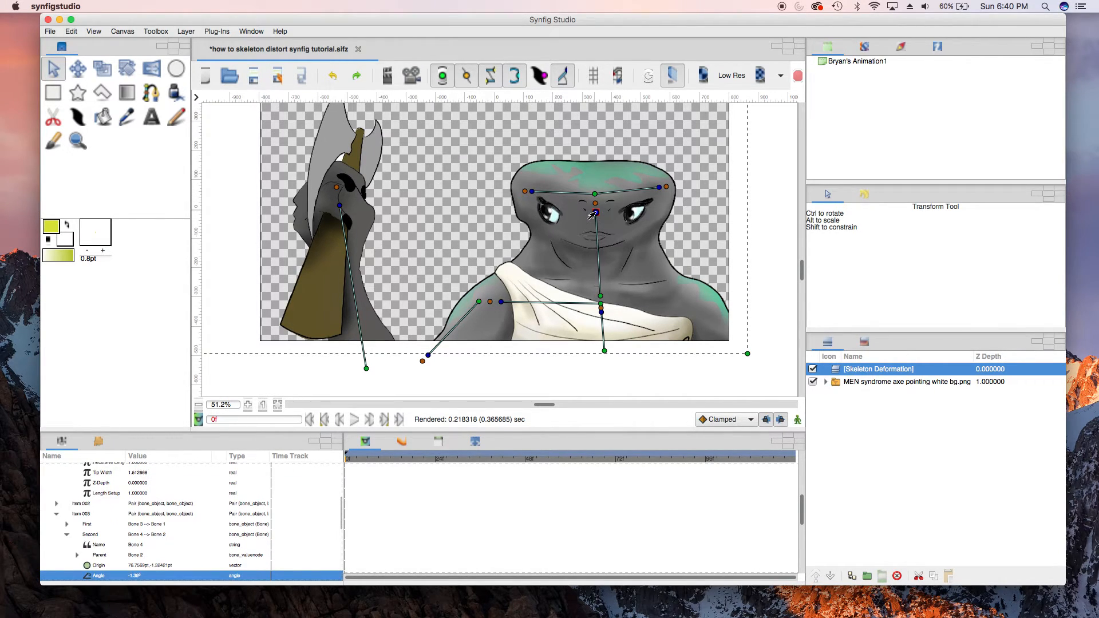
left_click_drag(596, 212, 593, 215)
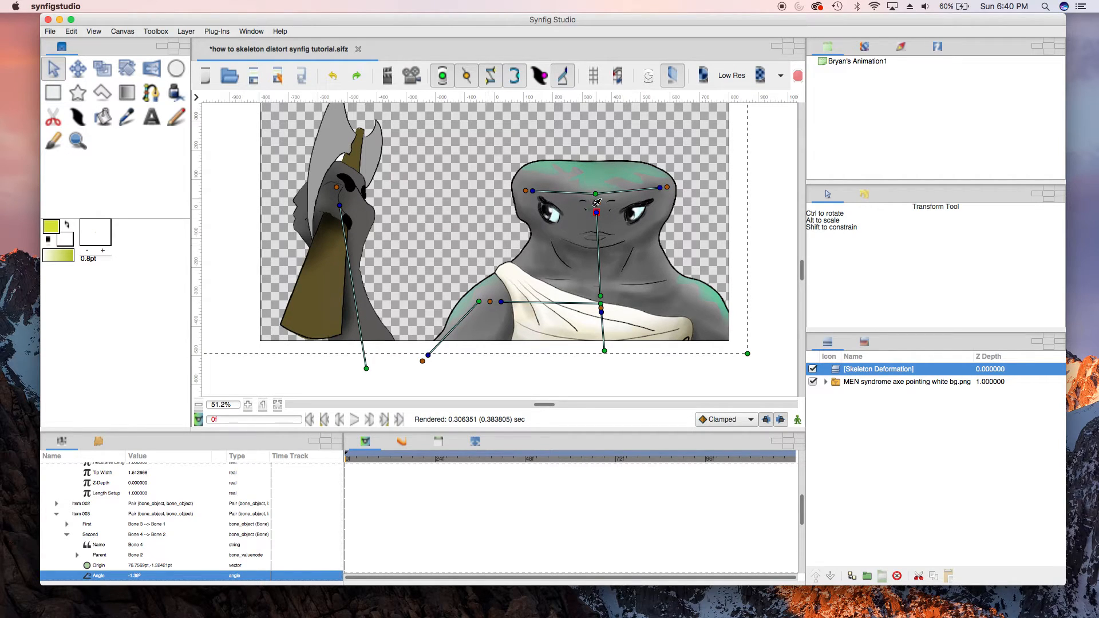
left_click_drag(592, 208, 593, 186)
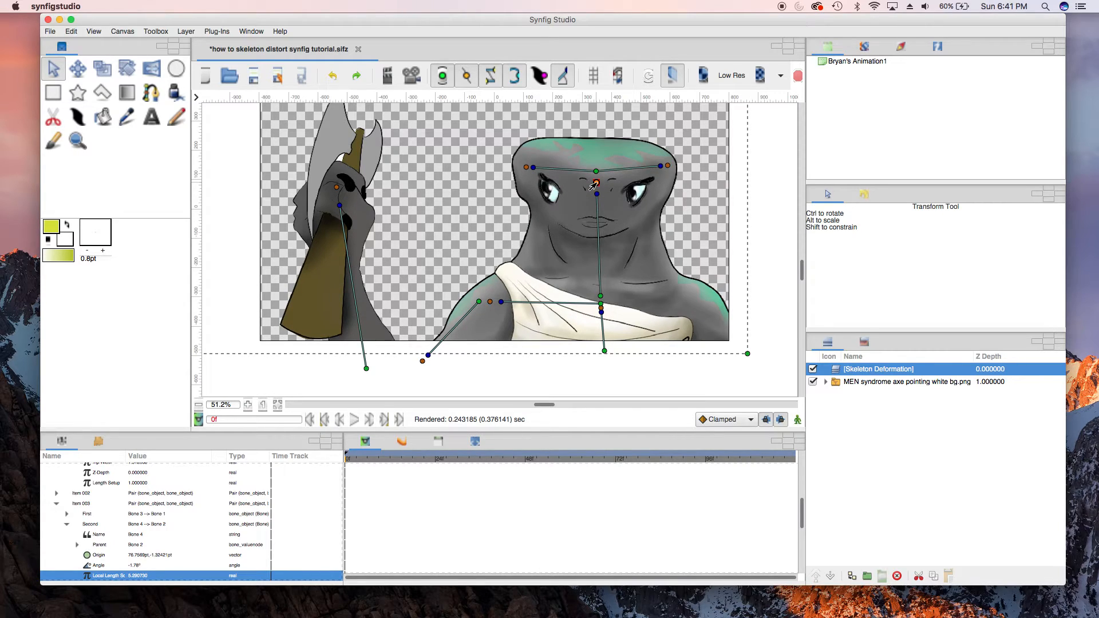
key("ctrl+z")
key("ctrl+z")
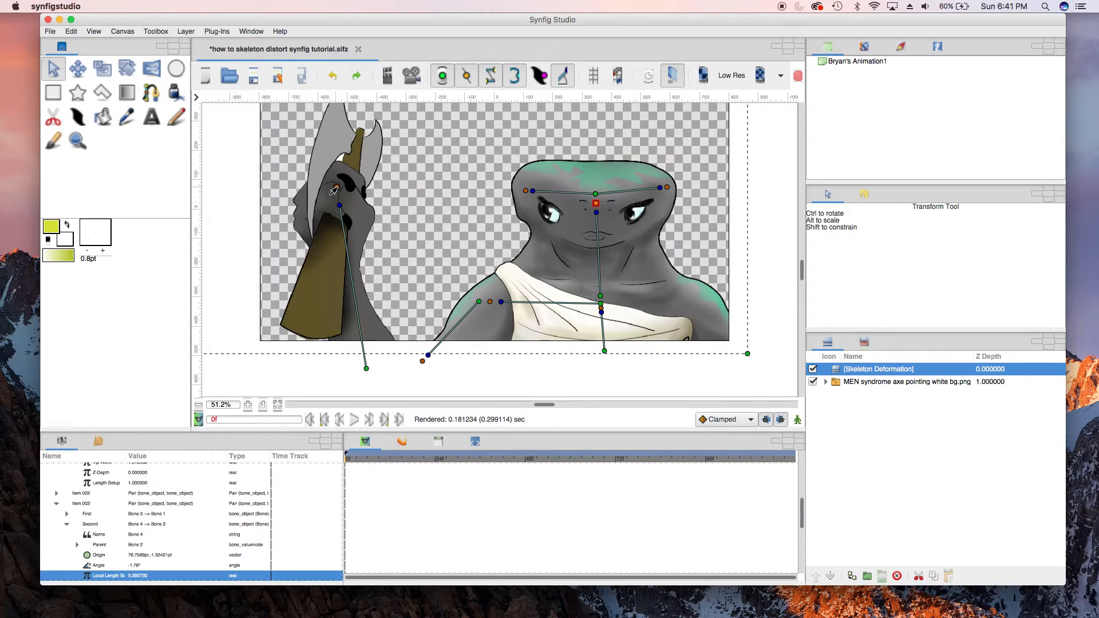
- Nudge the rotation of the forearm bone that holds the axe very slightly
scroll(284, 178, "up", 2)
scroll(283, 179, "left", 1)
mouse_move(350, 231)
left_mouse_down()
mouse_move(280, 247)
mouse_move(351, 228)
left_mouse_up()
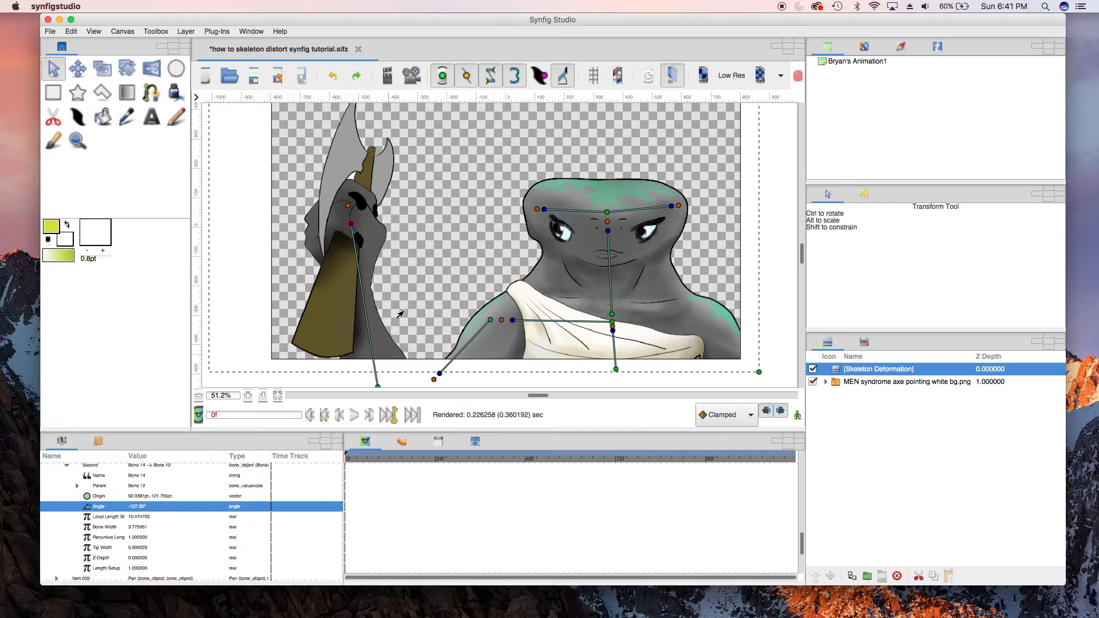
- Add a keyframe at frame 48 and turn on animate editing mode
left_click(527, 462)
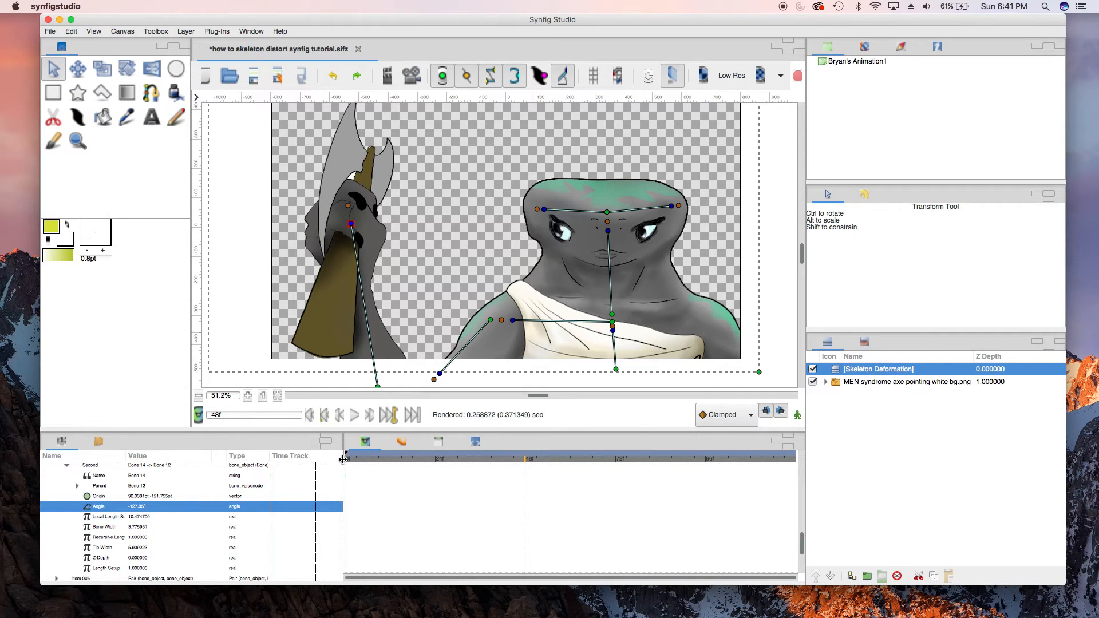
left_click(98, 441)
left_click(49, 576)
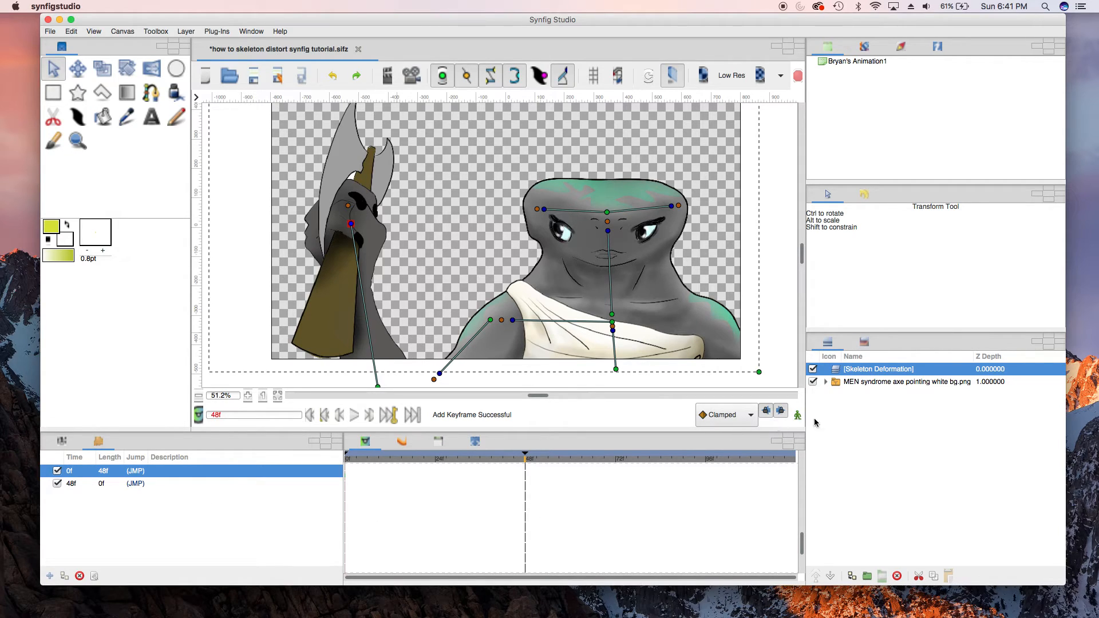
left_click(801, 419)
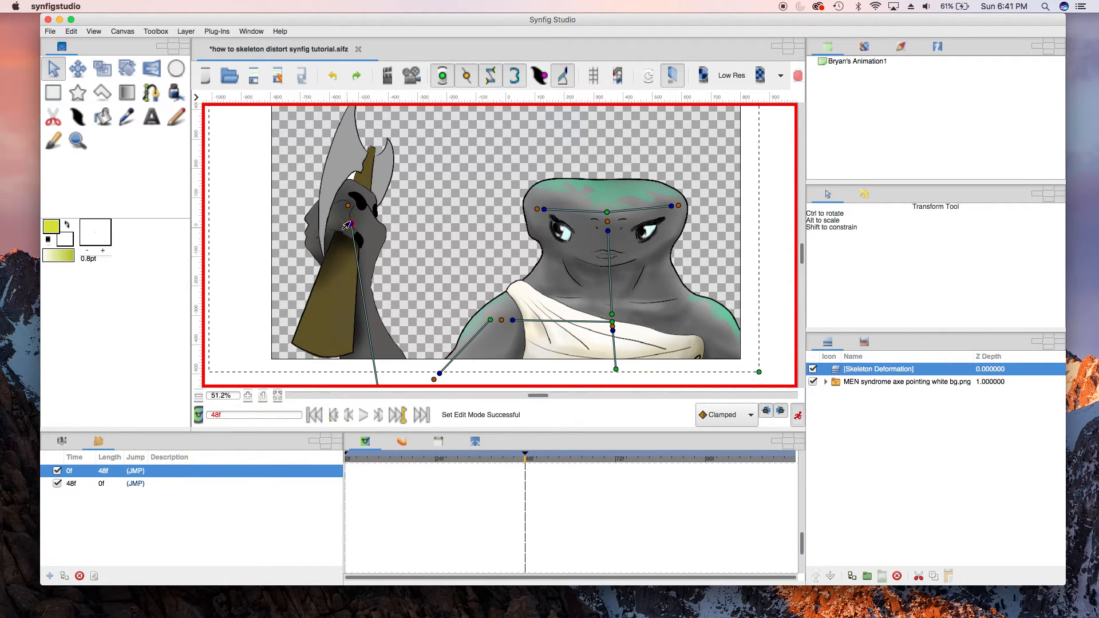
- At frame 48, rotate the axe forearm bone outward away from the head and shift its base down toward the body
left_click_drag(353, 225, 243, 213)
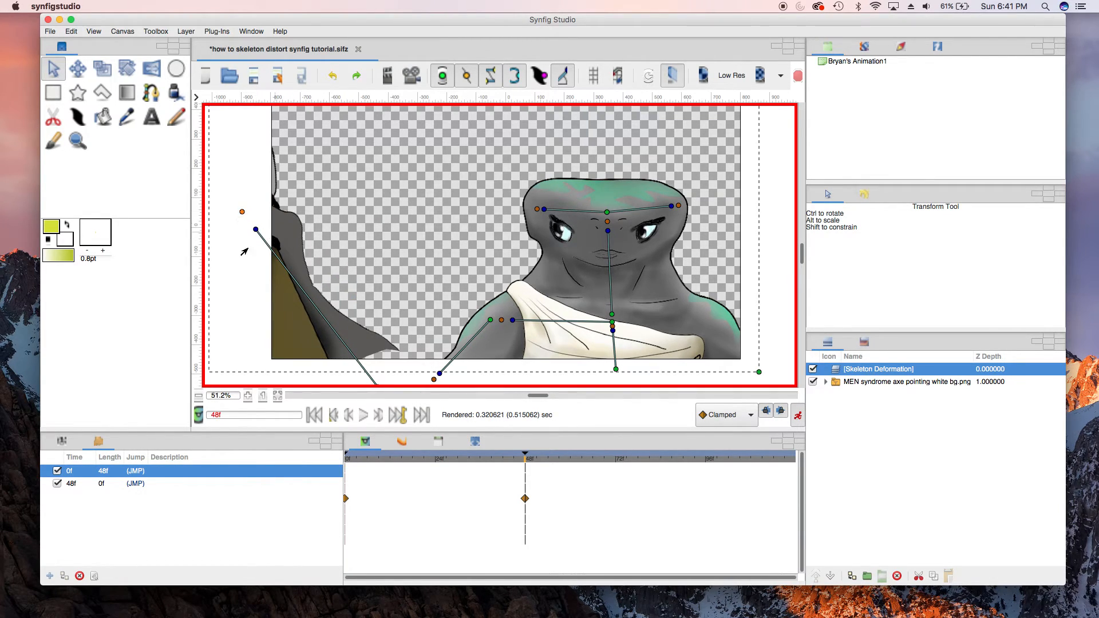
scroll(253, 265, "down", 5)
left_click_drag(377, 284, 437, 335)
scroll(410, 315, "up", 4)
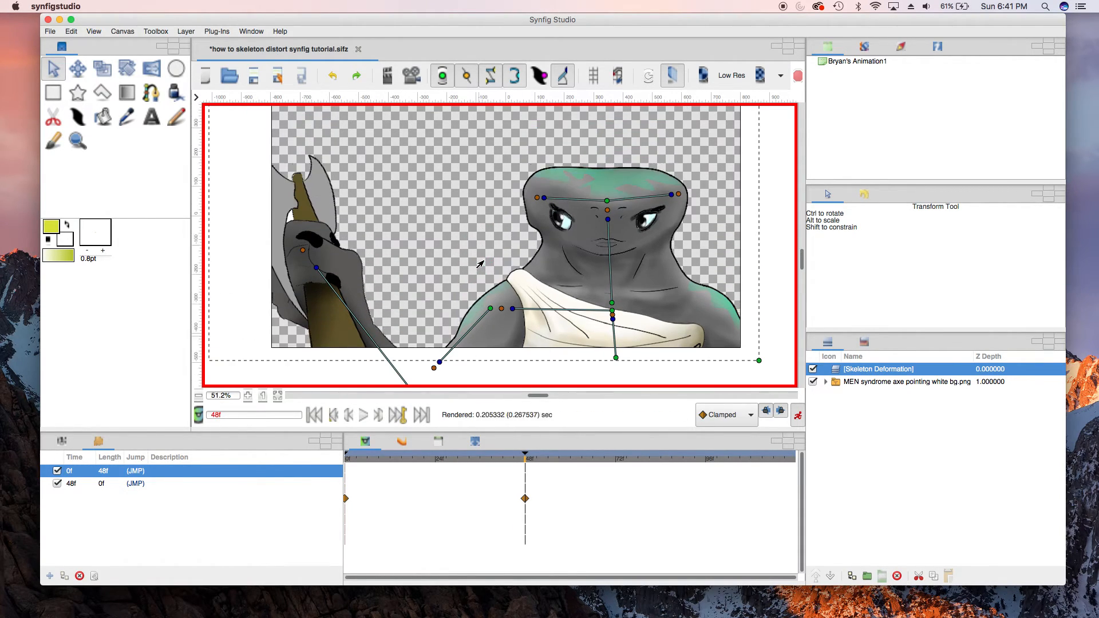
- Tilt the head bone toward the axe at frame 48 and shift its base slightly the same way
scroll(480, 264, "up", 1)
left_click_drag(606, 245, 593, 246)
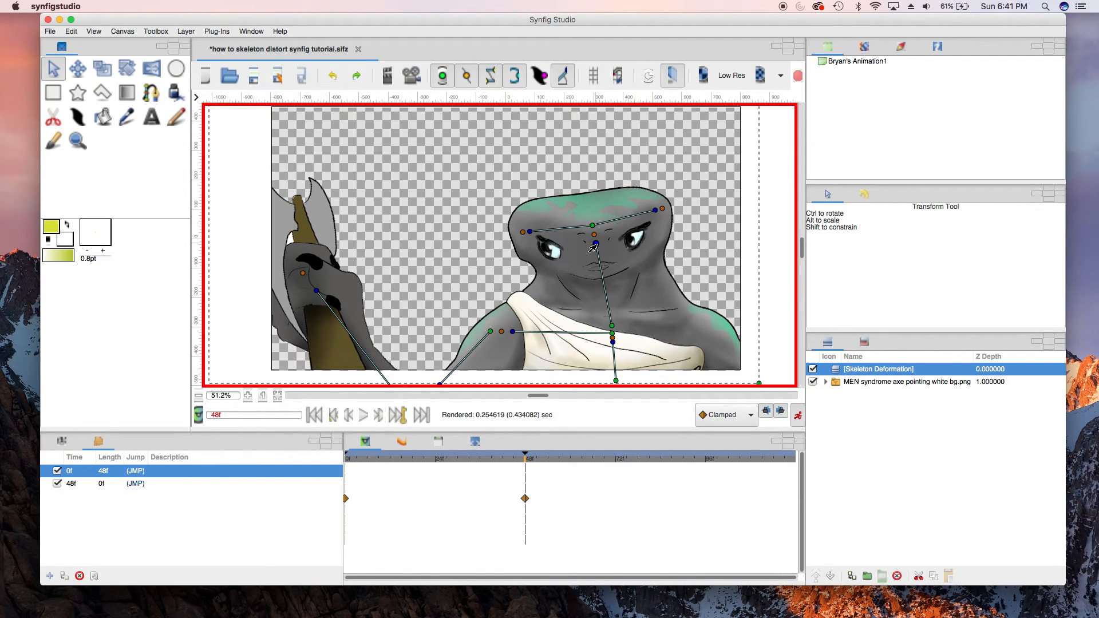
left_click_drag(611, 327, 608, 325)
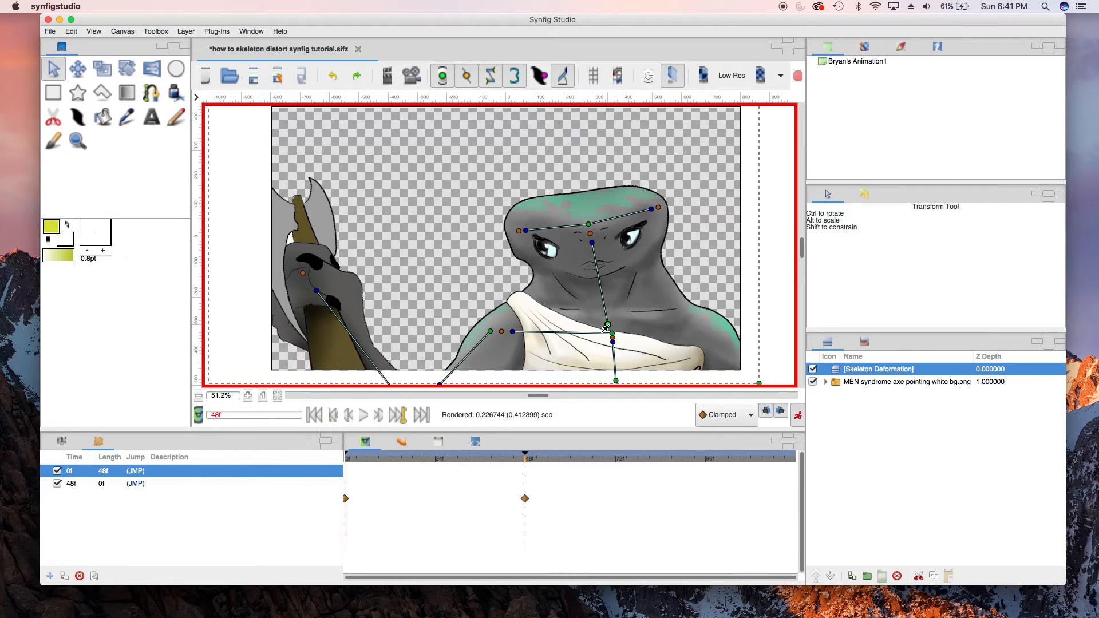
left_click_drag(592, 243, 590, 243)
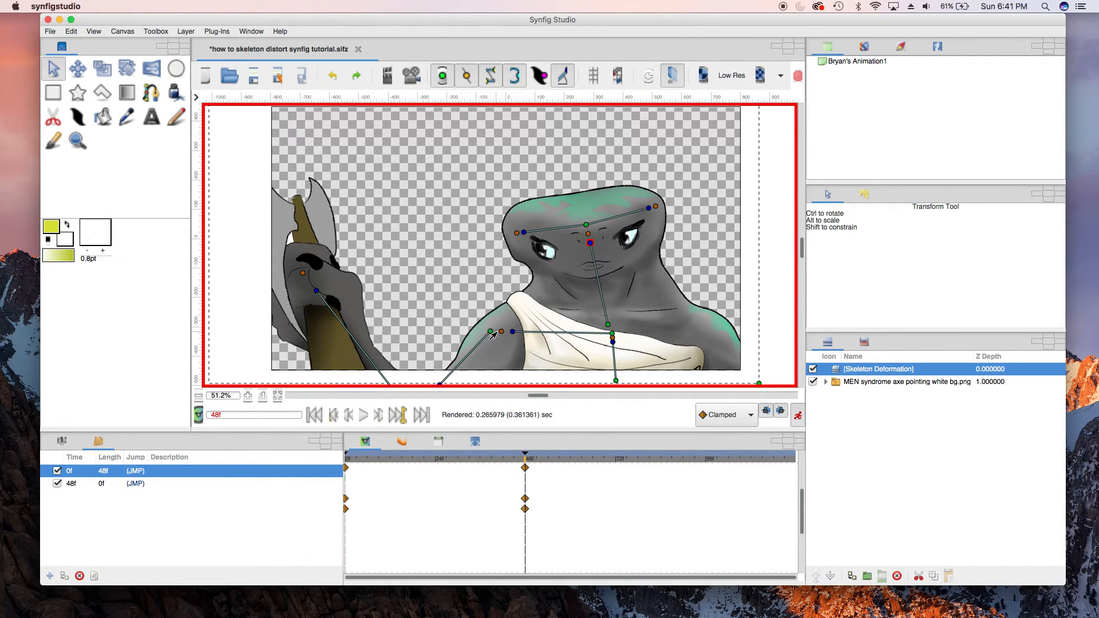
- Rotate the upper arm bone slightly toward the body at frame 48 and save the file
scroll(447, 331, "down", 5)
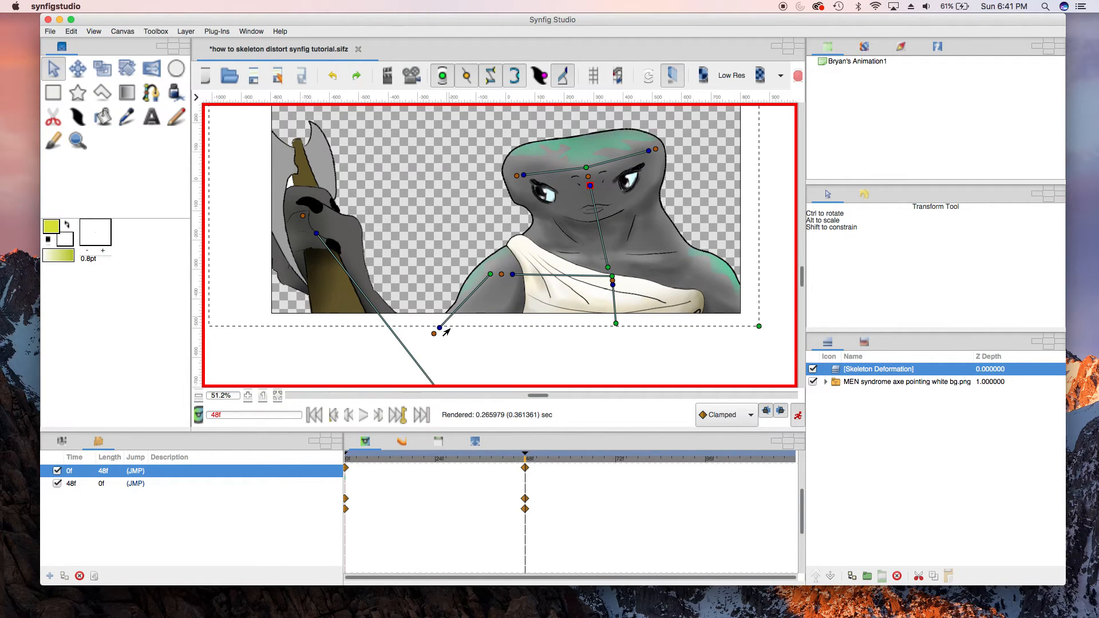
scroll(447, 331, "down", 3)
left_click_drag(435, 296, 444, 297)
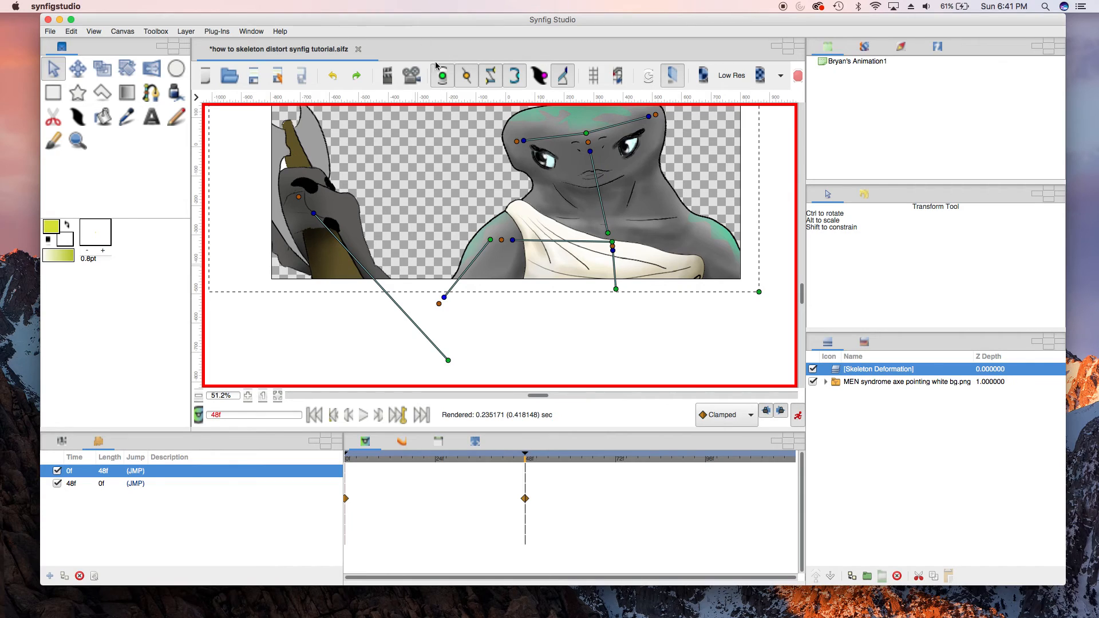
key("super+s")
- Generate an animation preview with quality 0.40 and 14 FPS
left_click(412, 76)
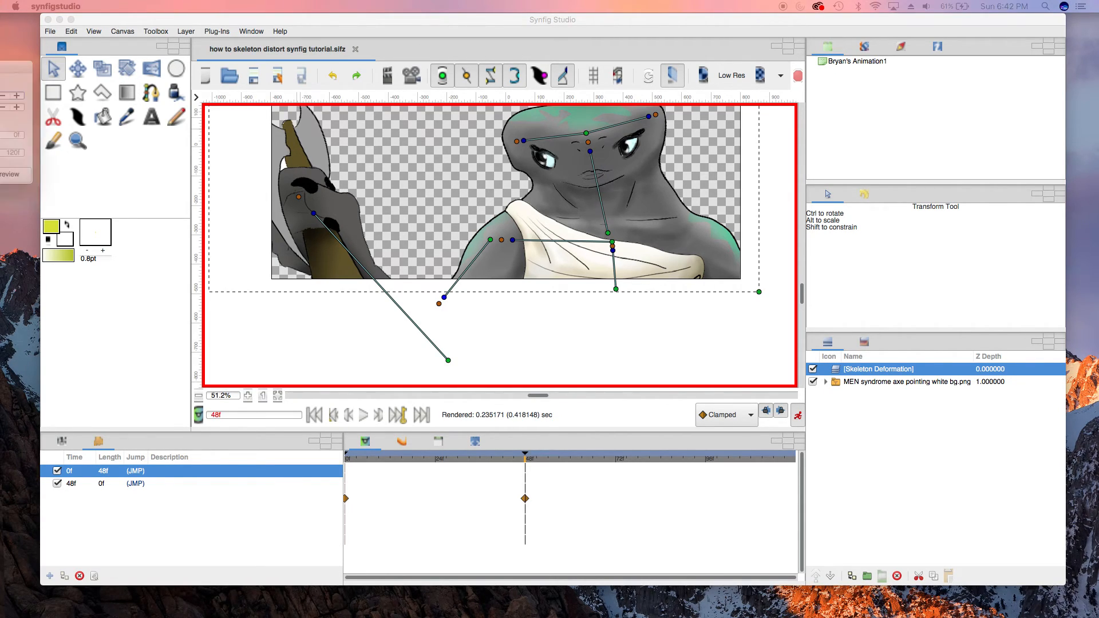
left_click(405, 138)
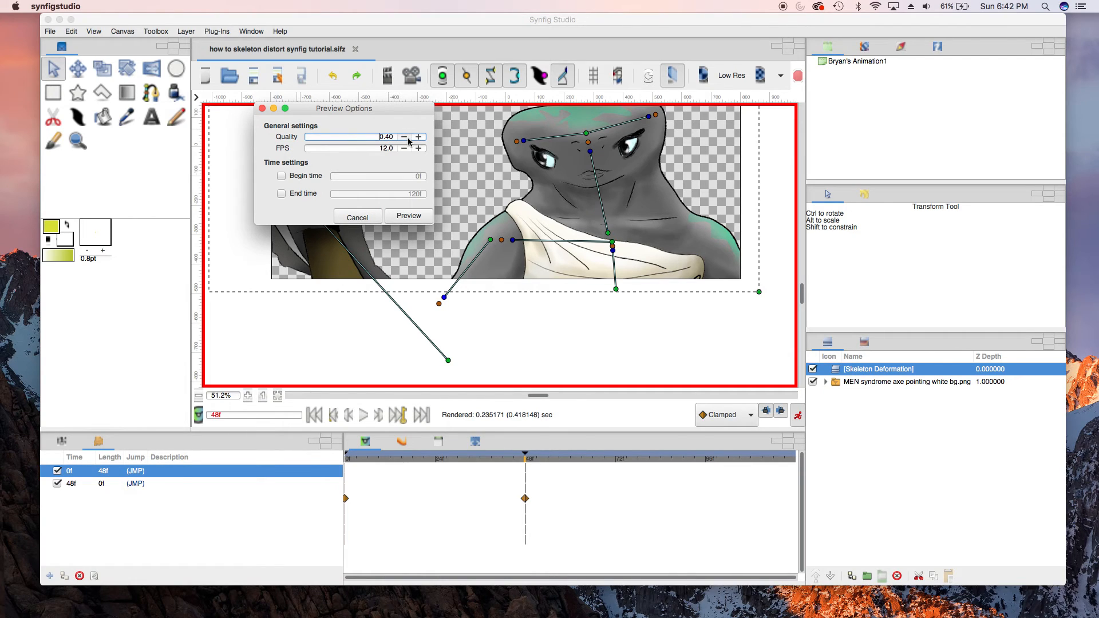
double_click(420, 148)
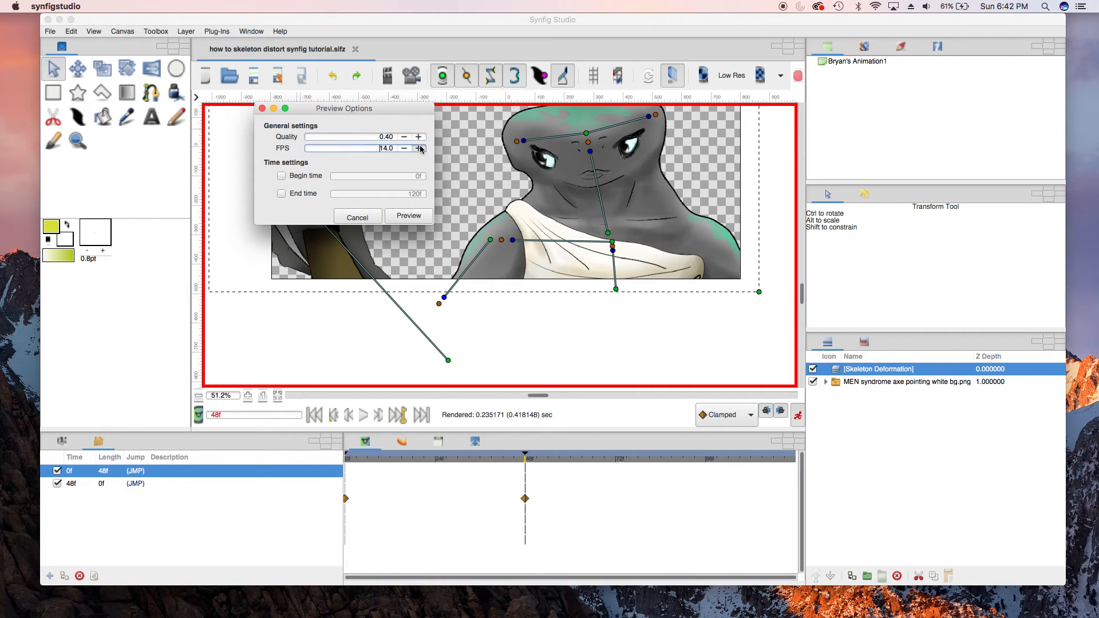
left_click(409, 217)
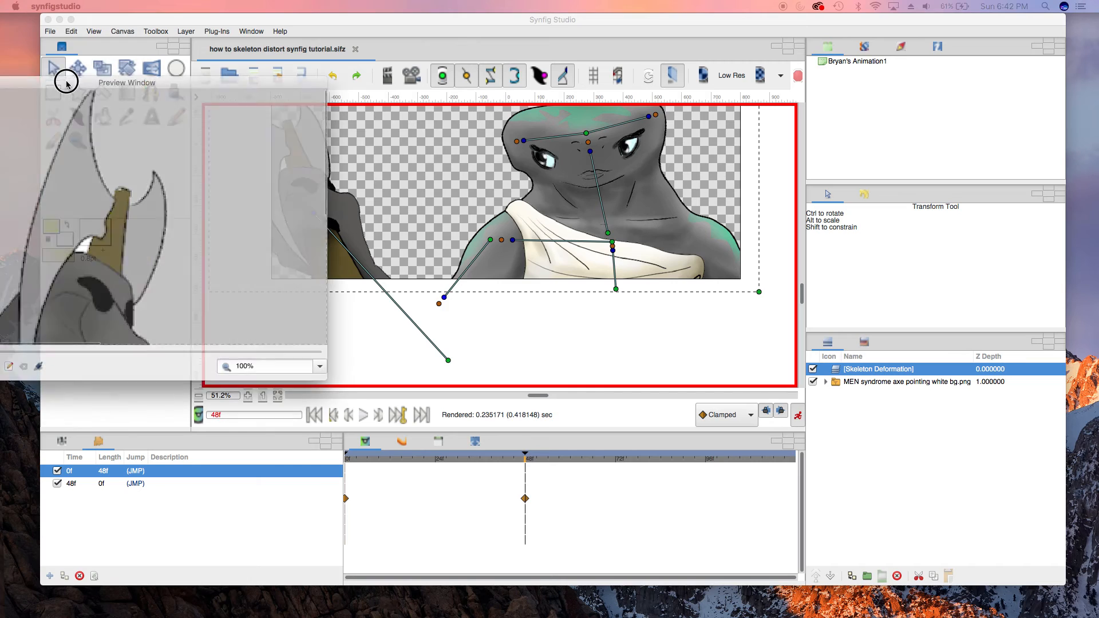
- Fit the preview to its window, play the animation and scrub it back to the first frame
left_click(535, 321)
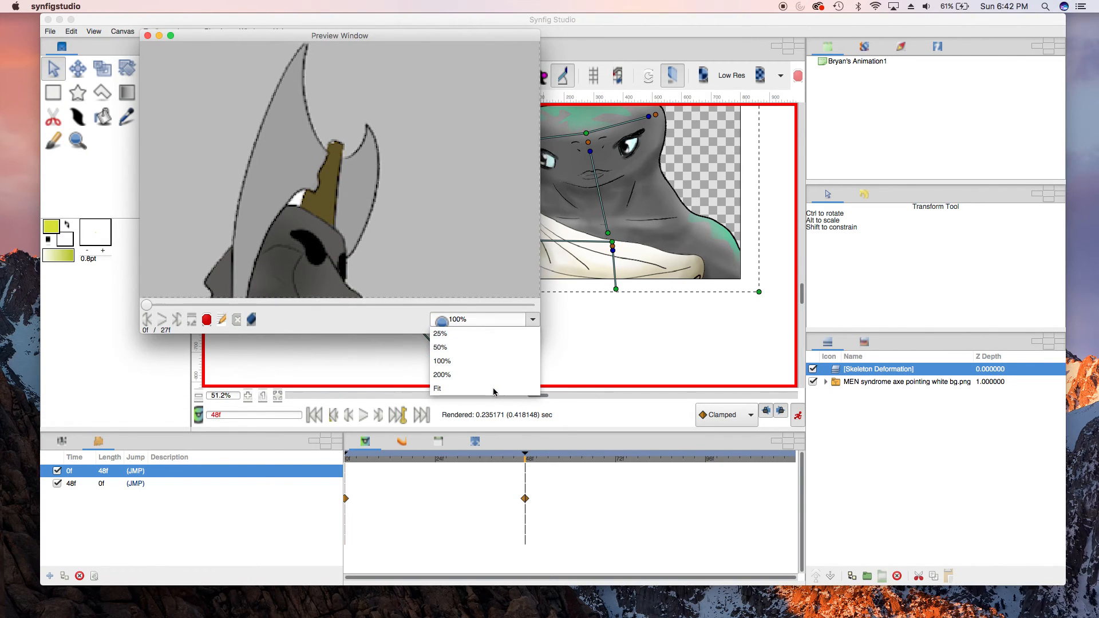
left_click(475, 388)
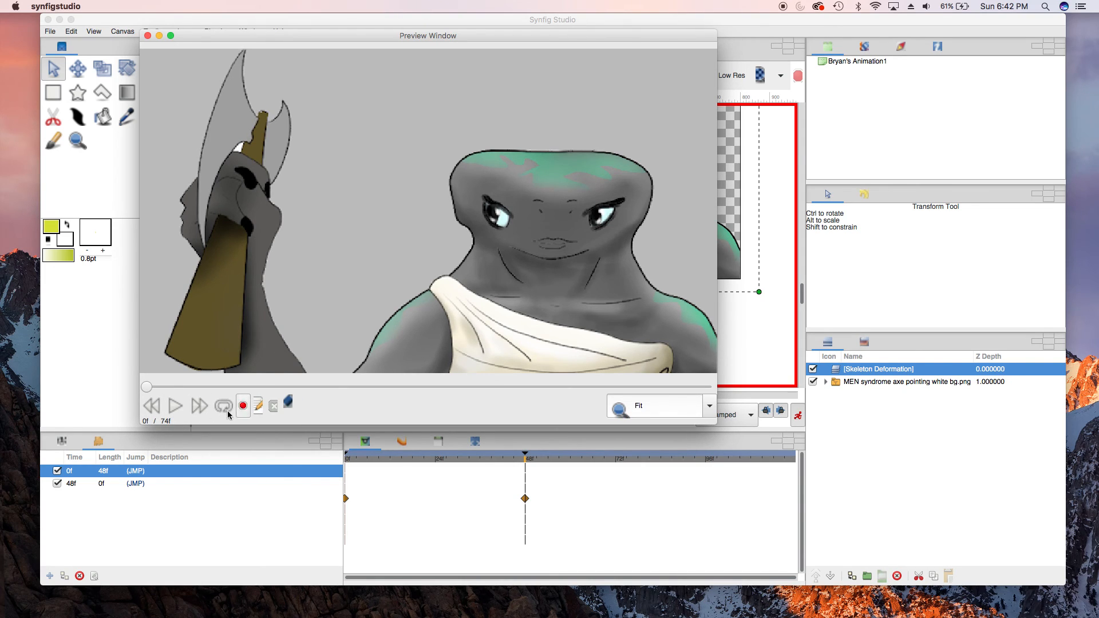
left_click(176, 410)
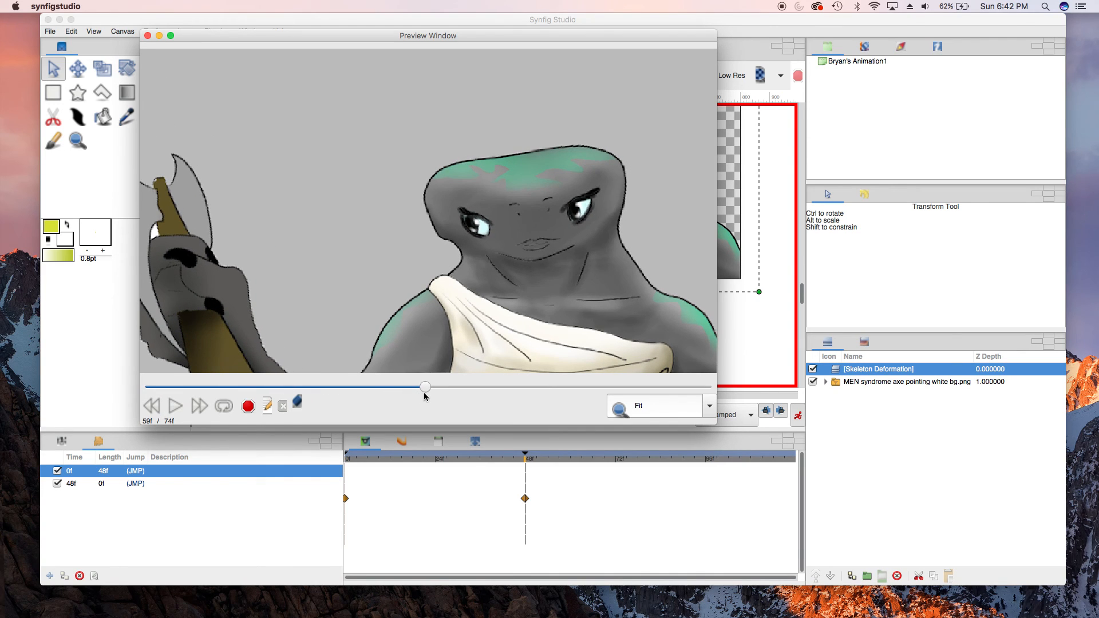
left_click_drag(422, 387, 128, 336)
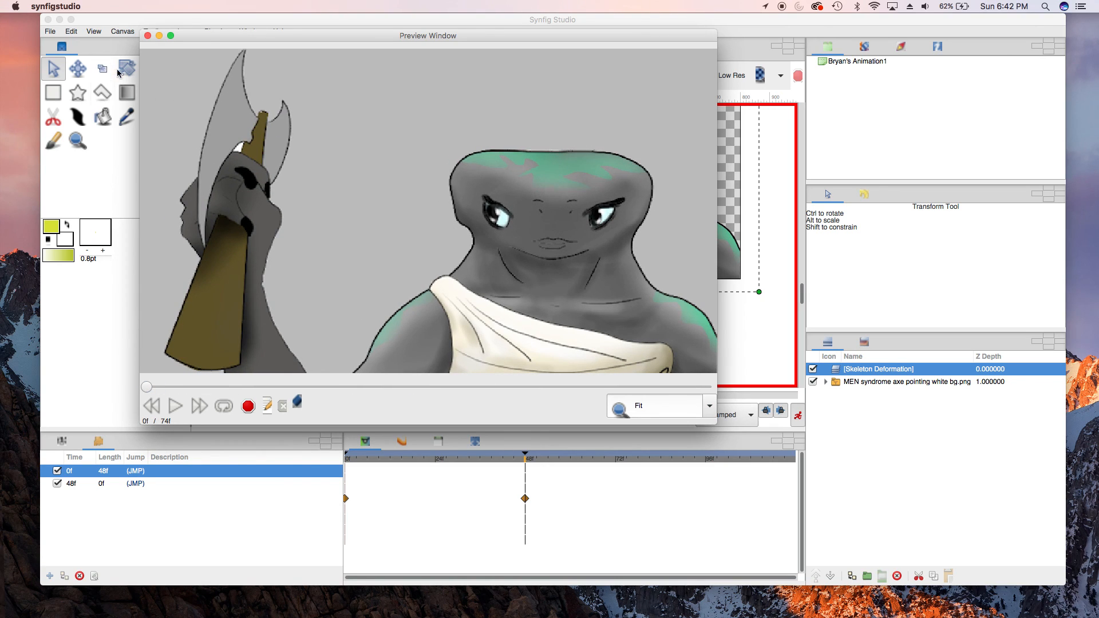